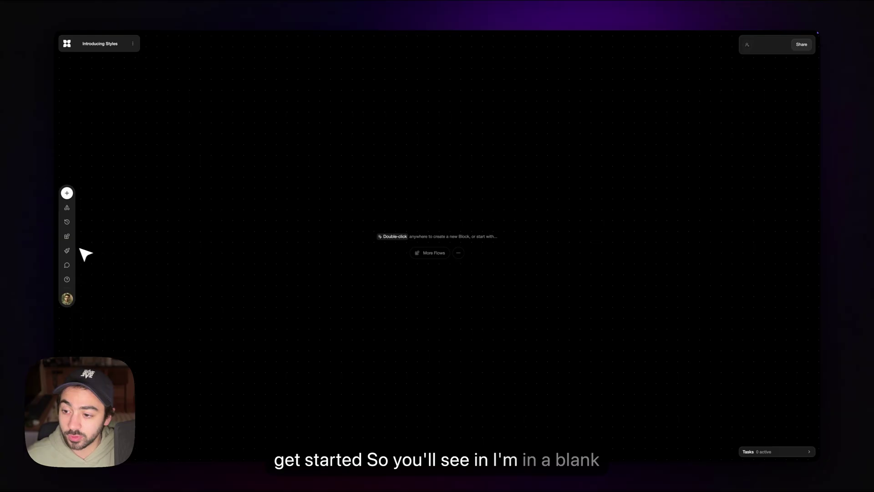
- Bring up the Add Block menu on the empty canvas, then dismiss it
double_click(386, 186)
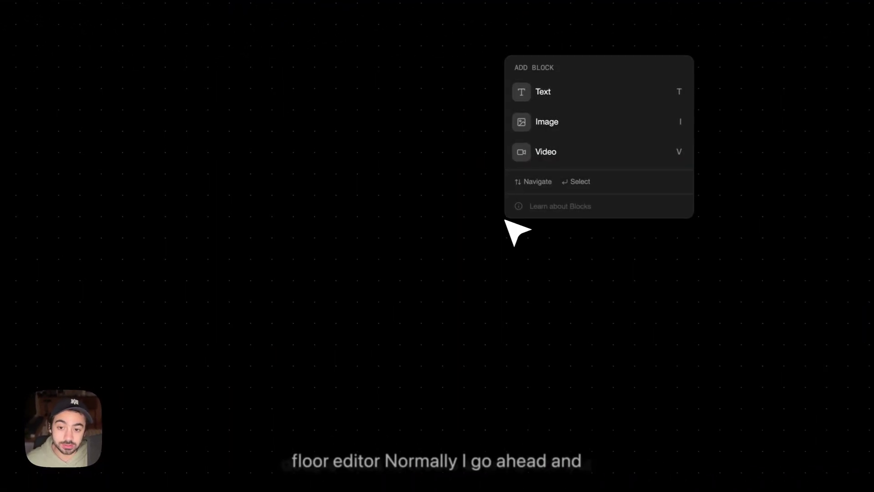
key(Escape)
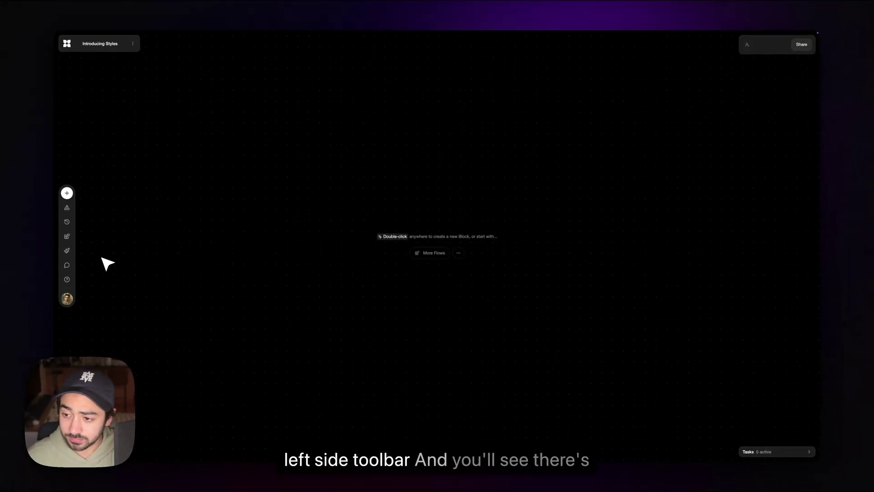
- Show the styles list with Interior Modern and Glass Flowers from the left toolbar brush icon
click(68, 251)
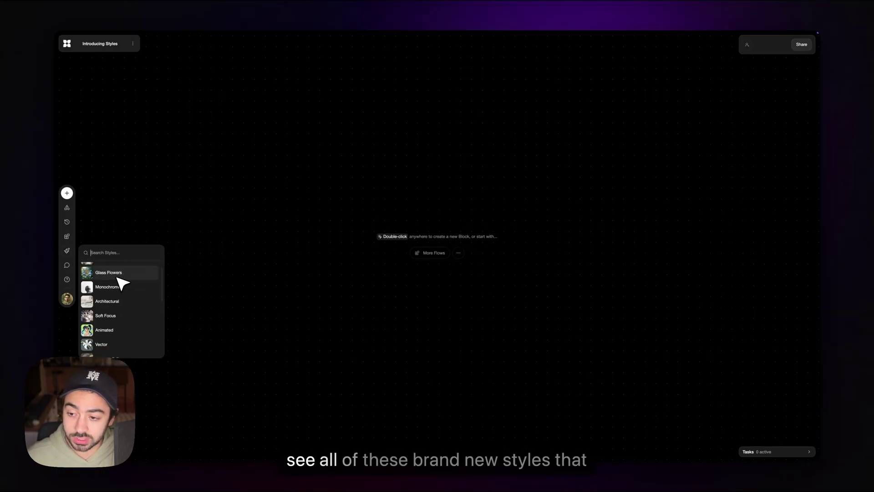
scroll(120, 280, down, 2)
scroll(118, 280, down, 2)
scroll(121, 281, down, 1)
scroll(122, 282, down, 1)
scroll(122, 282, down, 1)
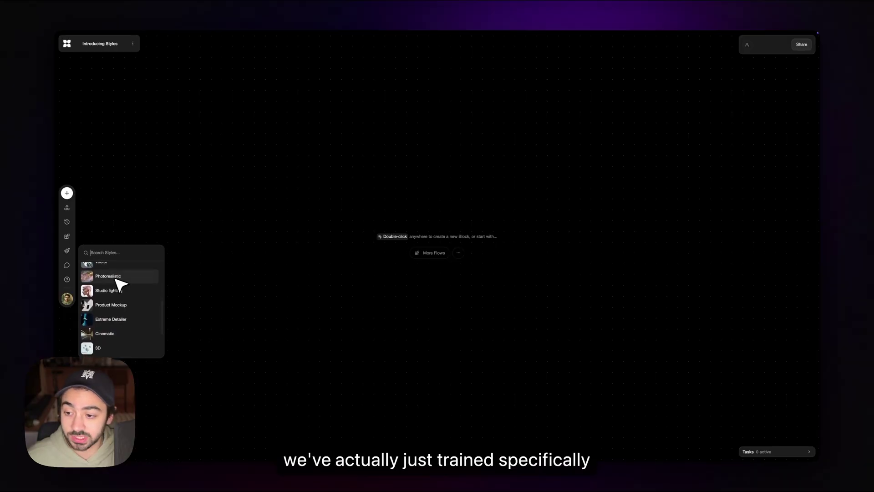
scroll(112, 314, down, 1)
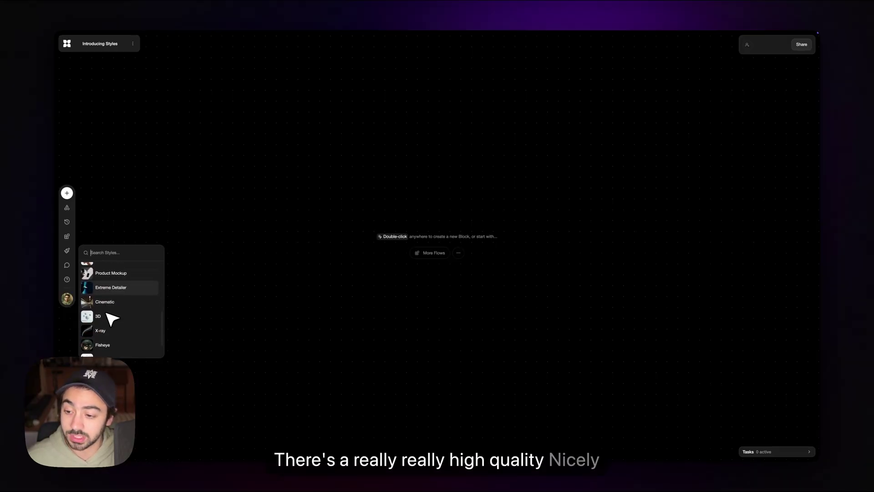
scroll(115, 318, down, 2)
scroll(115, 320, down, 1)
scroll(113, 322, down, 1)
scroll(114, 323, down, 1)
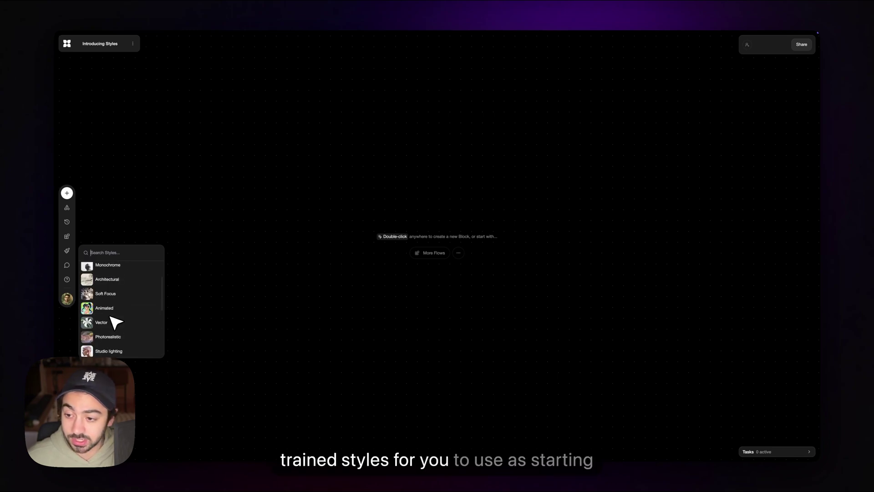
scroll(113, 322, down, 2)
scroll(113, 323, down, 1)
scroll(113, 323, down, 1)
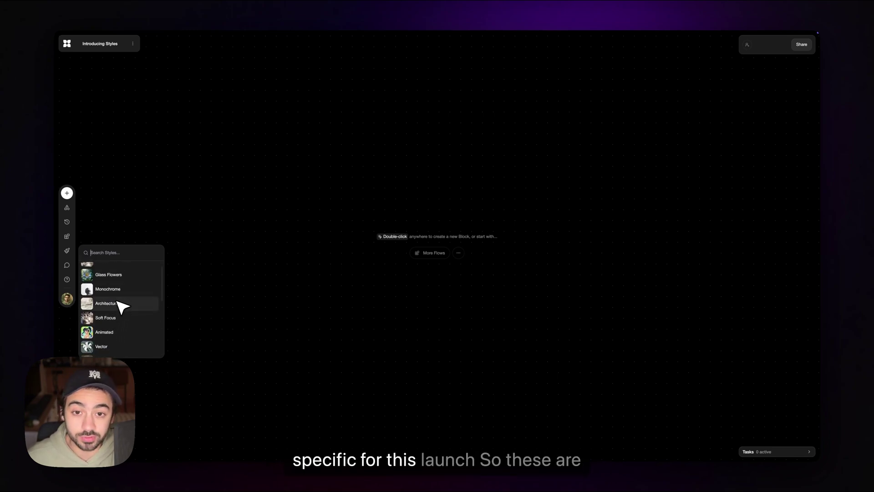
scroll(121, 305, down, 3)
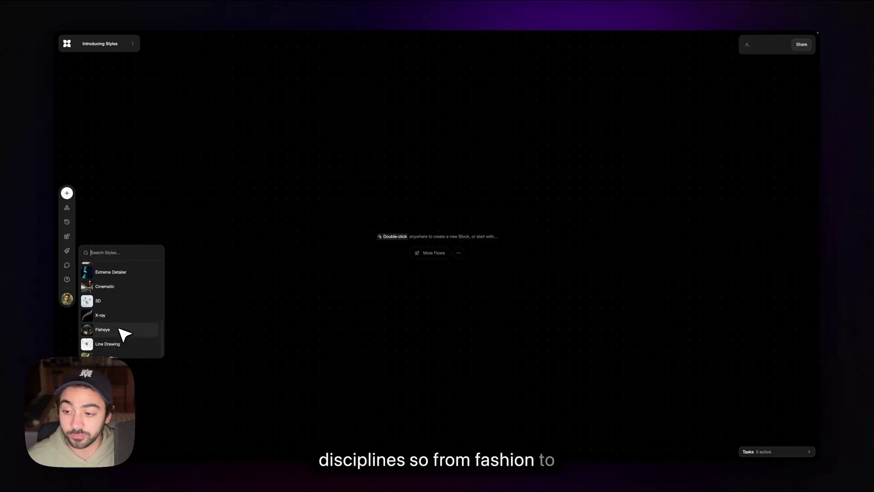
scroll(116, 328, up, 3)
scroll(118, 314, up, 3)
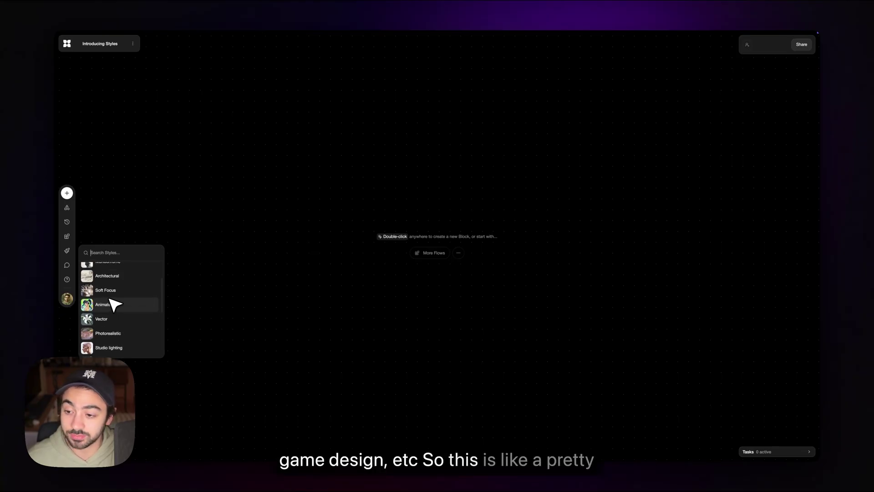
scroll(113, 311, down, 2)
scroll(116, 273, up, 3)
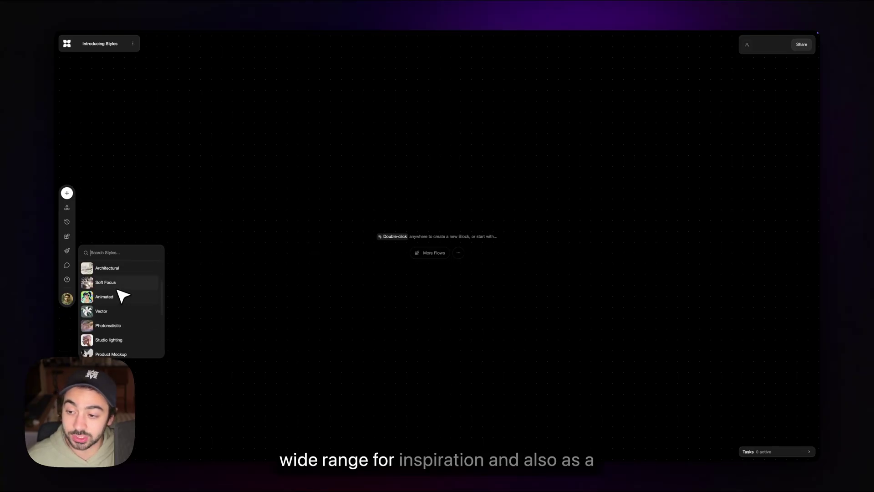
scroll(117, 285, down, 1)
scroll(122, 291, down, 1)
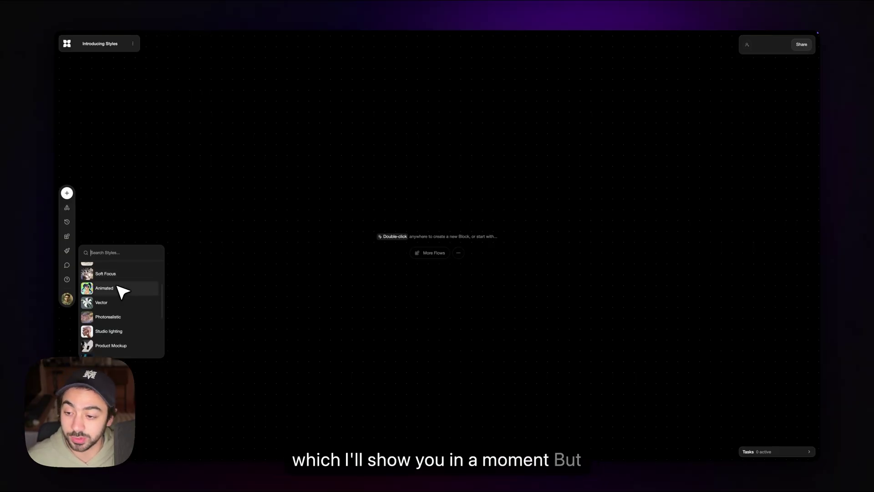
scroll(121, 292, down, 2)
scroll(120, 294, down, 1)
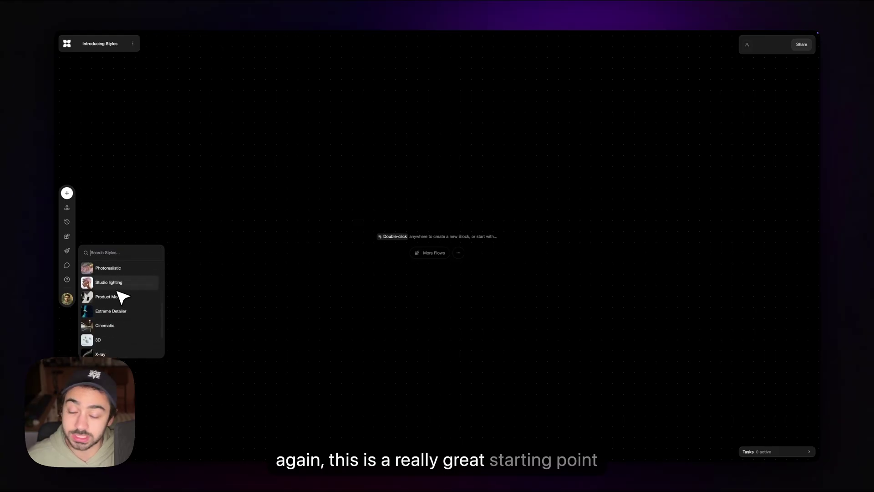
scroll(109, 301, up, 3)
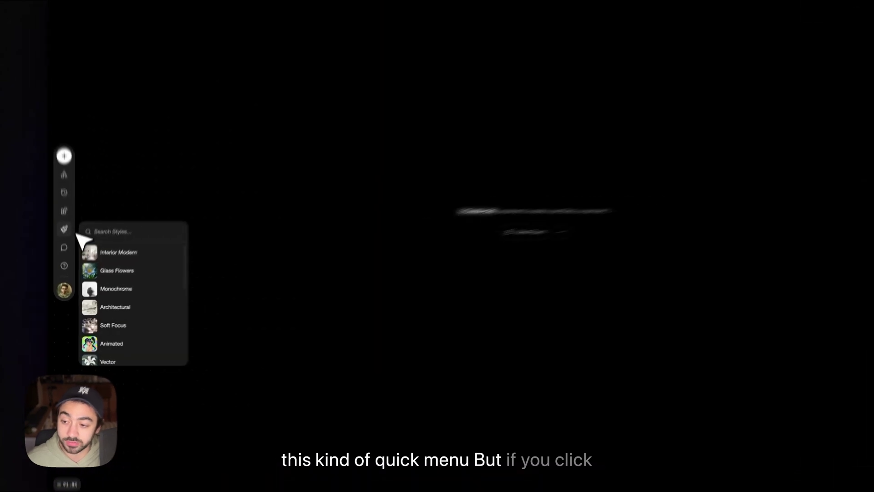
- Open the full Styles library and switch between All and My Styles, ending on All
click(65, 229)
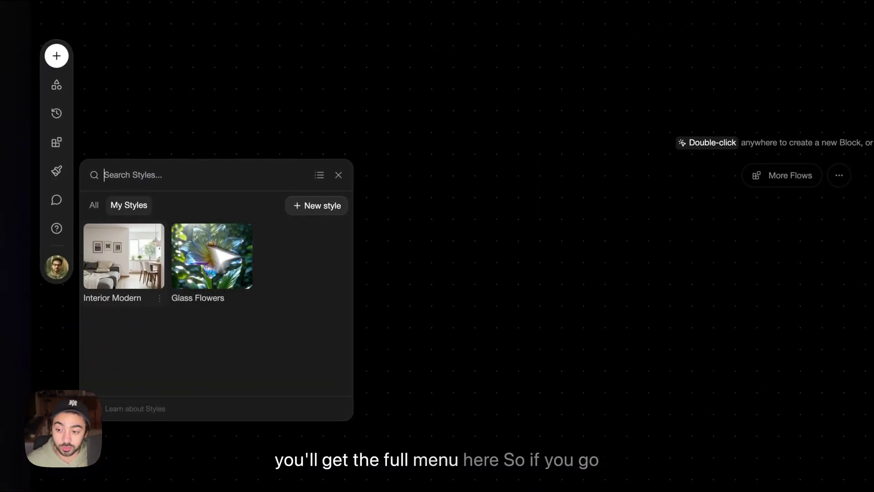
click(94, 205)
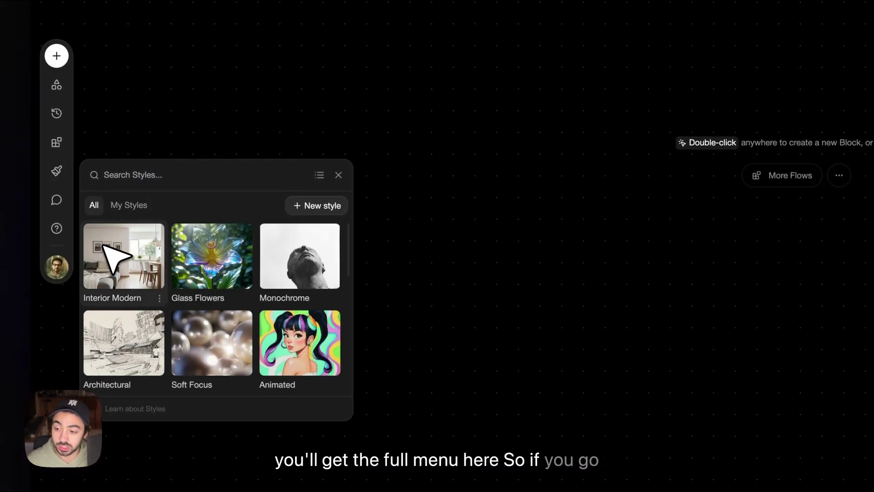
scroll(117, 267, down, 2)
scroll(166, 289, down, 5)
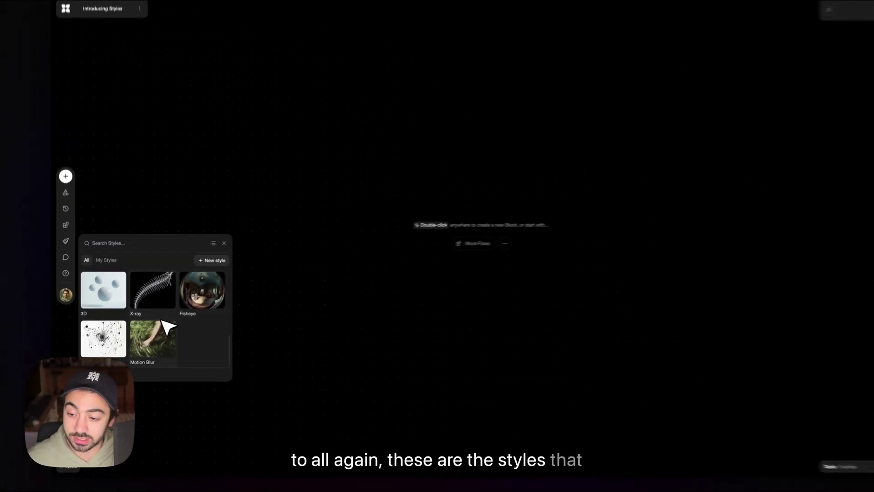
scroll(147, 306, up, 7)
mouse_move(145, 294)
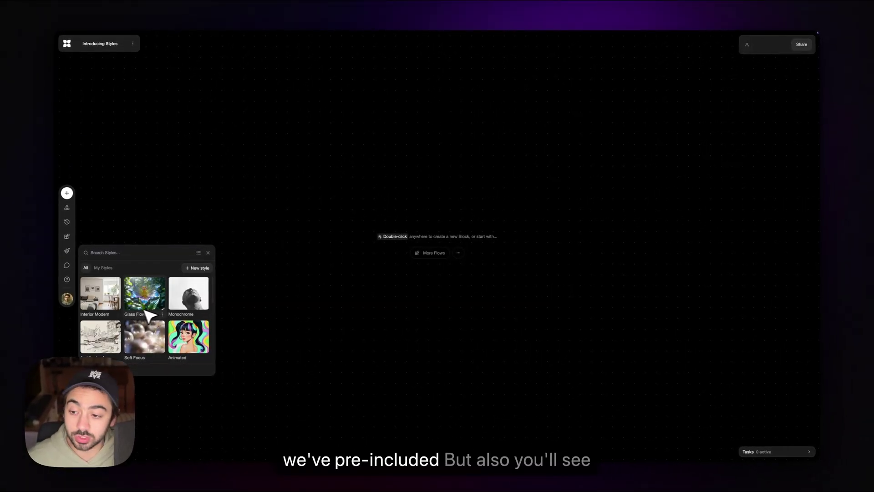
click(103, 267)
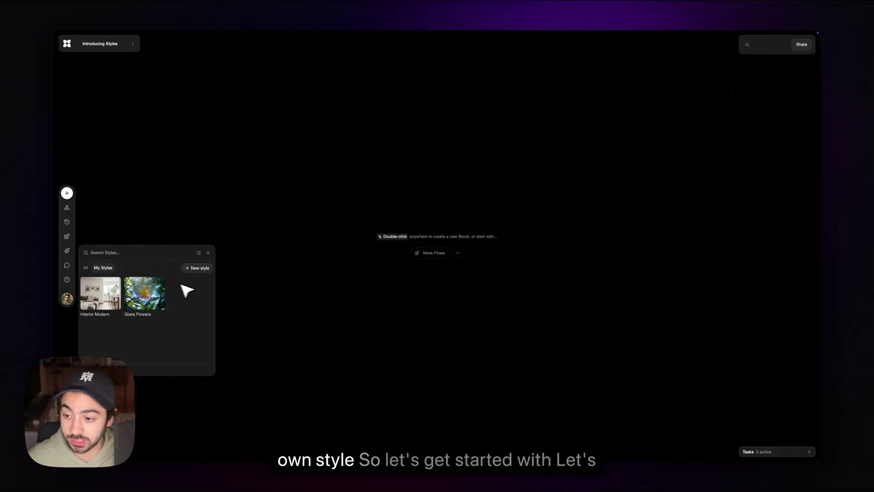
click(86, 267)
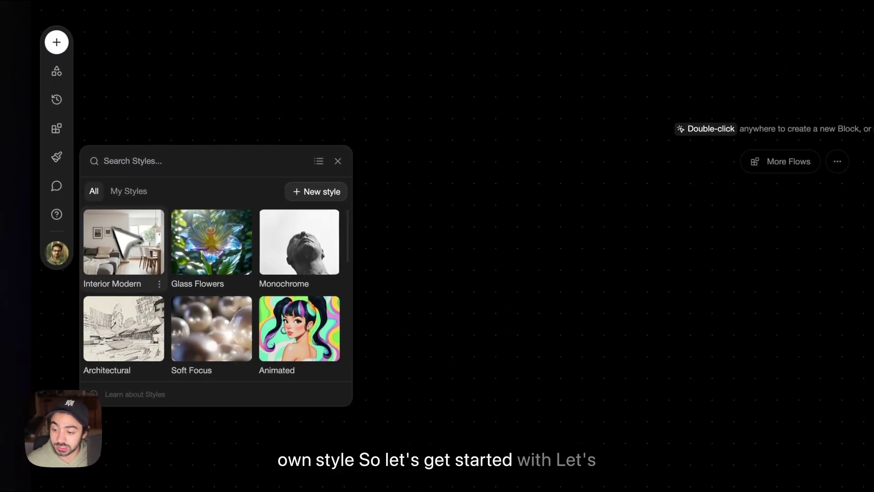
scroll(189, 303, down, 2)
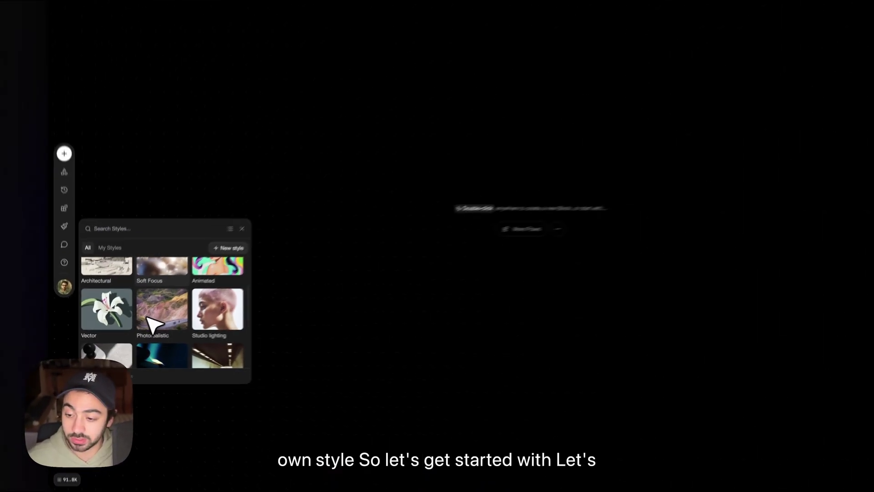
scroll(139, 328, up, 2)
scroll(139, 328, up, 2)
scroll(138, 327, up, 1)
scroll(171, 322, down, 2)
scroll(169, 323, down, 2)
scroll(165, 327, down, 2)
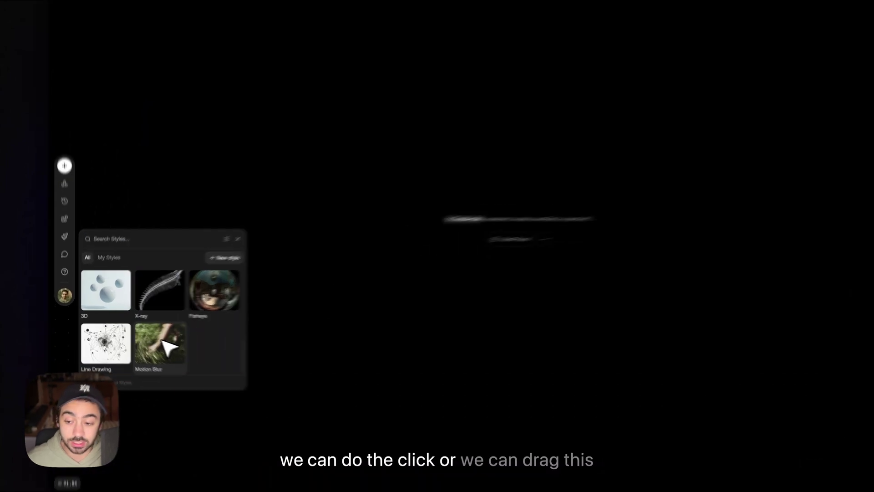
- Place a Motion Blur image block on the canvas and check its style choices
mouse_move(150, 341)
mouse_down()
mouse_move(479, 315)
mouse_move(347, 334)
mouse_up()
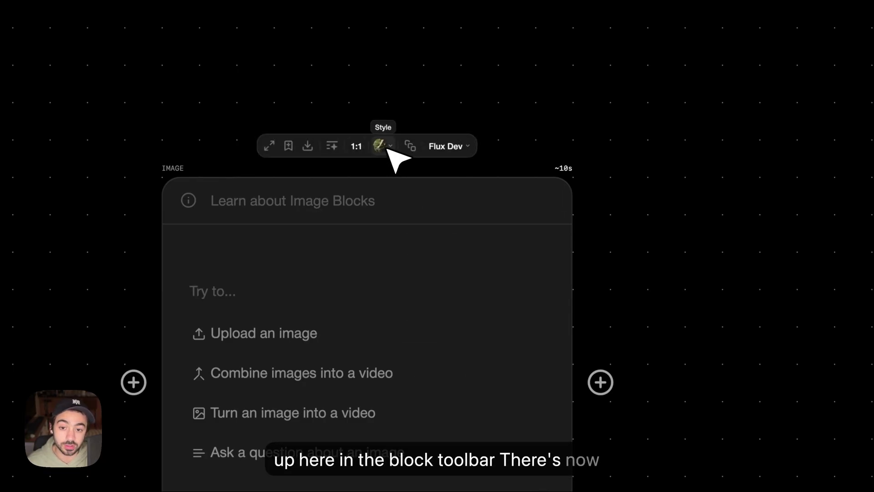
click(387, 149)
scroll(437, 287, down, 3)
scroll(447, 300, down, 2)
scroll(448, 303, down, 2)
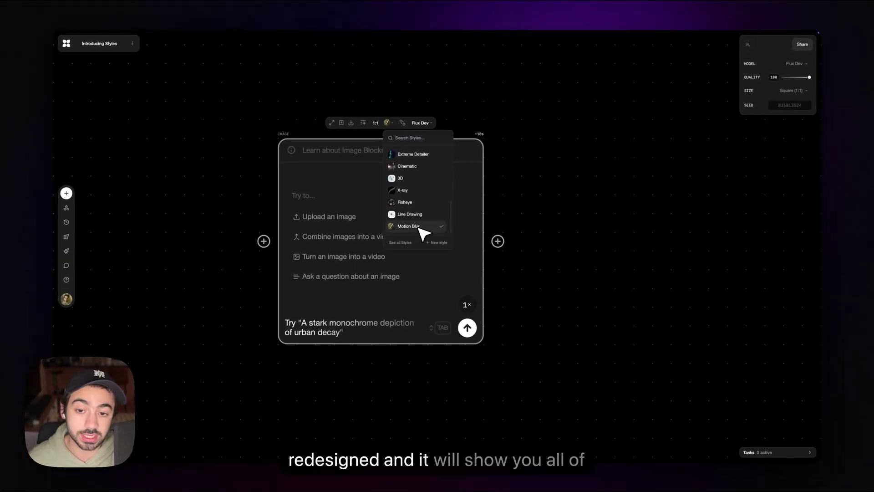
scroll(420, 231, up, 5)
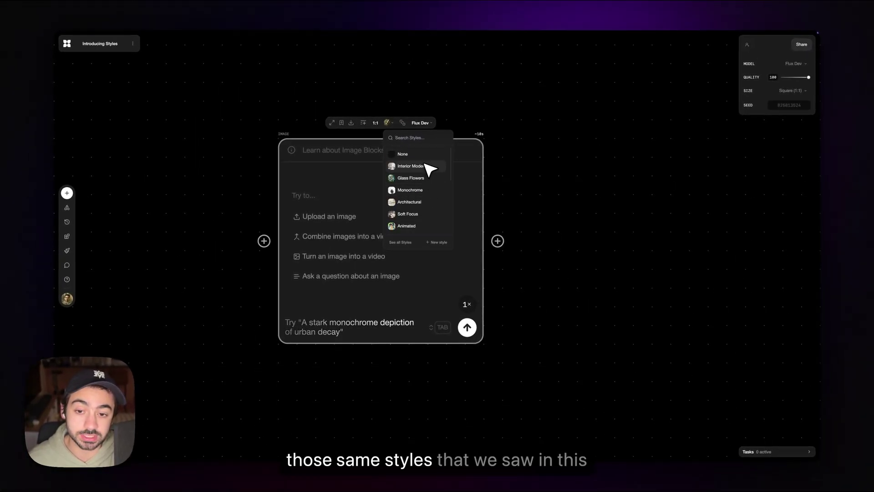
click(66, 250)
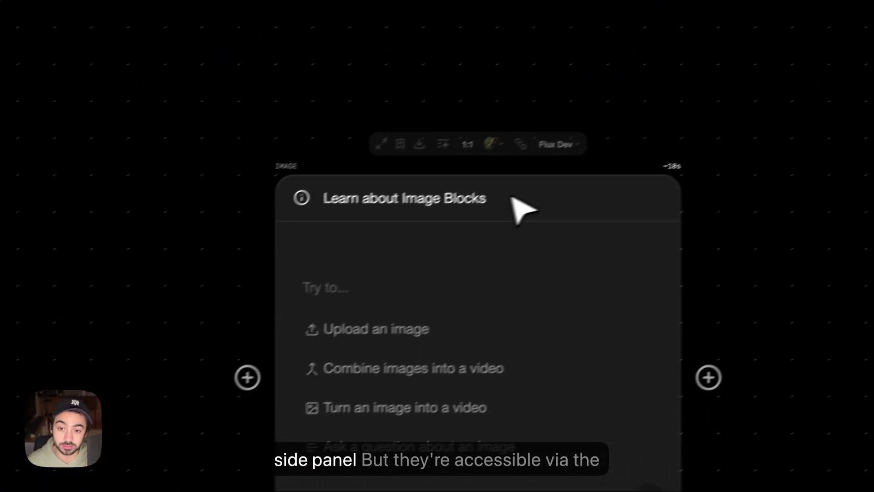
click(487, 145)
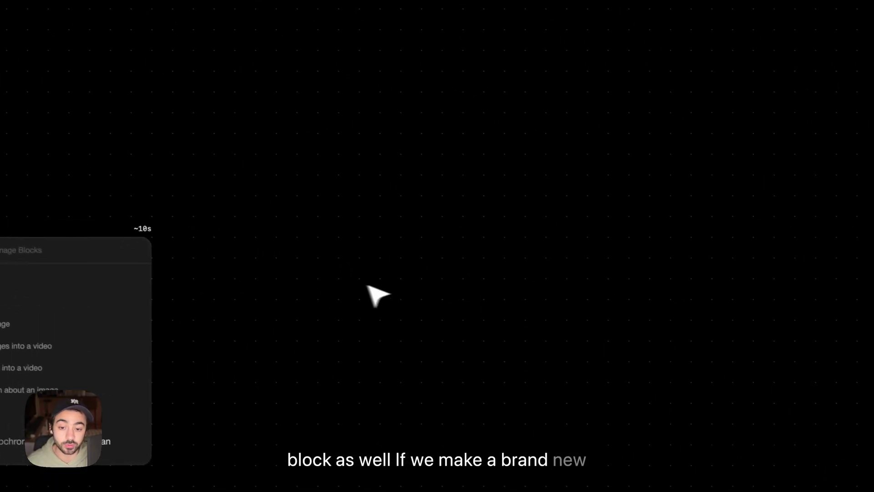
- Add a new empty image block and view its style choices
double_click(417, 266)
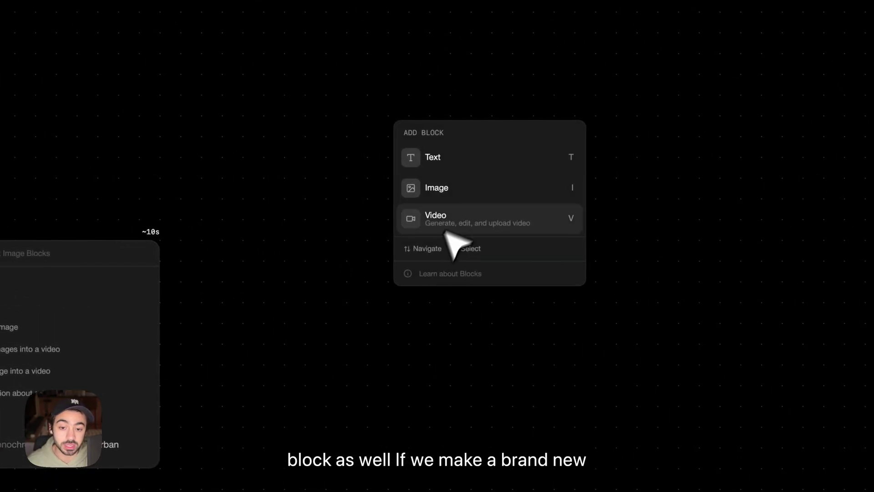
key(i)
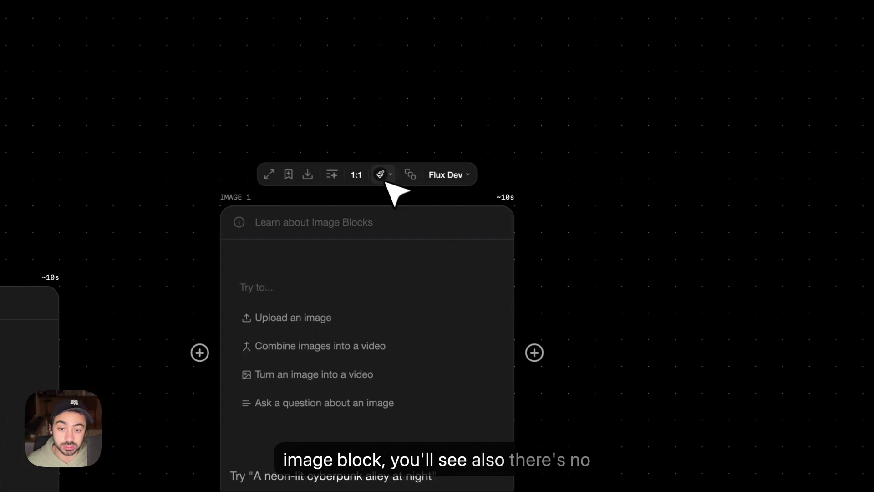
click(383, 175)
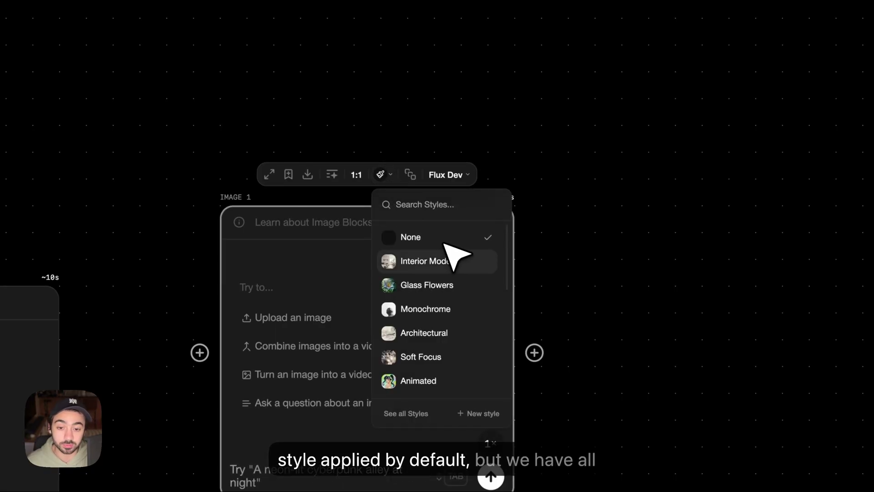
scroll(449, 270, down, 2)
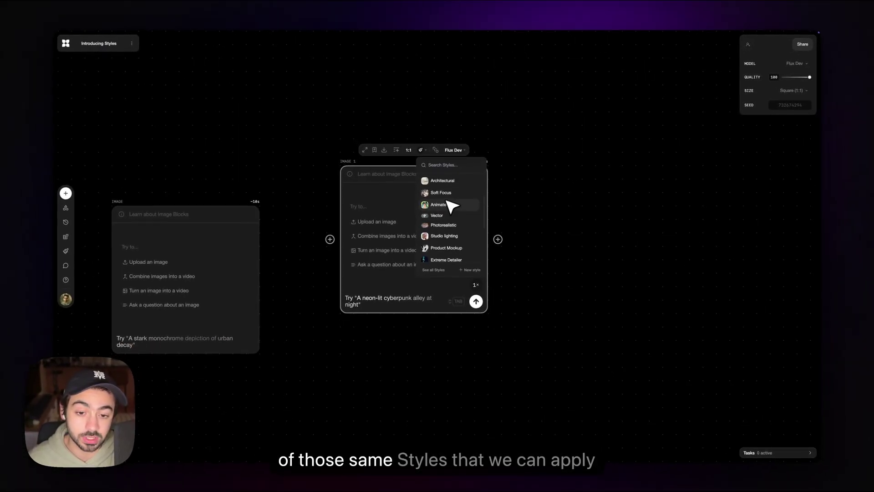
scroll(450, 228, down, 2)
scroll(449, 229, down, 2)
scroll(447, 233, down, 2)
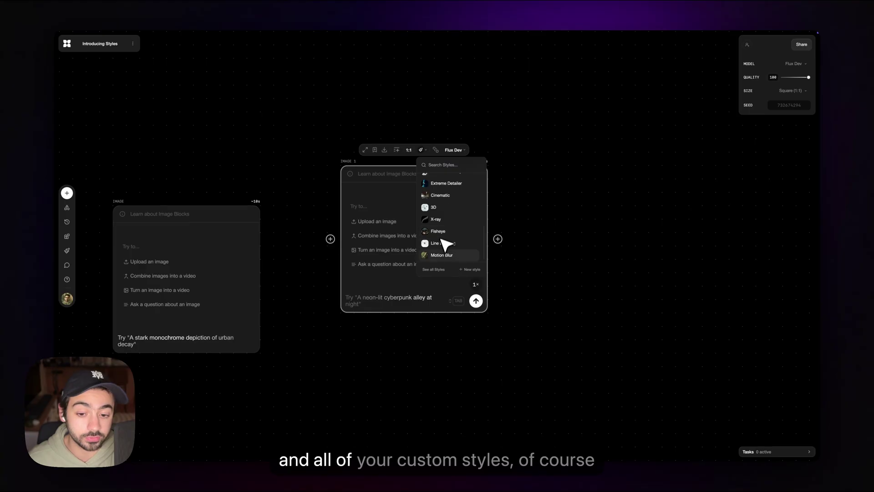
scroll(445, 247, up, 5)
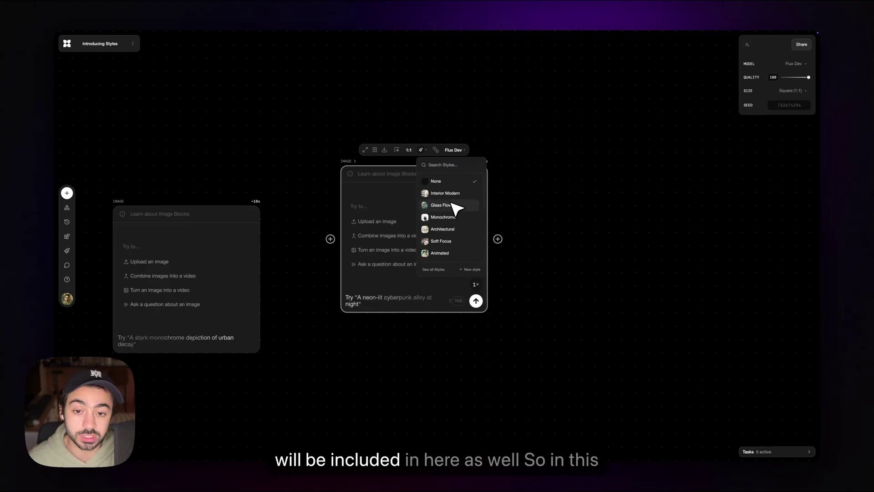
- Delete the extra image block and apply Motion Blur to the remaining one
click(303, 137)
key(BackSpace)
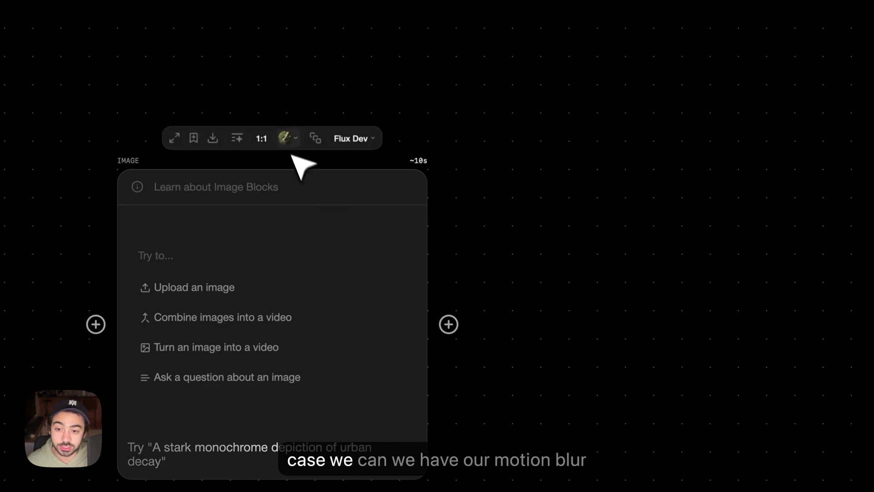
click(287, 140)
scroll(343, 324, down, 5)
scroll(343, 324, down, 3)
click(358, 345)
- Generate 'a red racecar driving through the city' and confirm the block's Motion Blur style
click(301, 267)
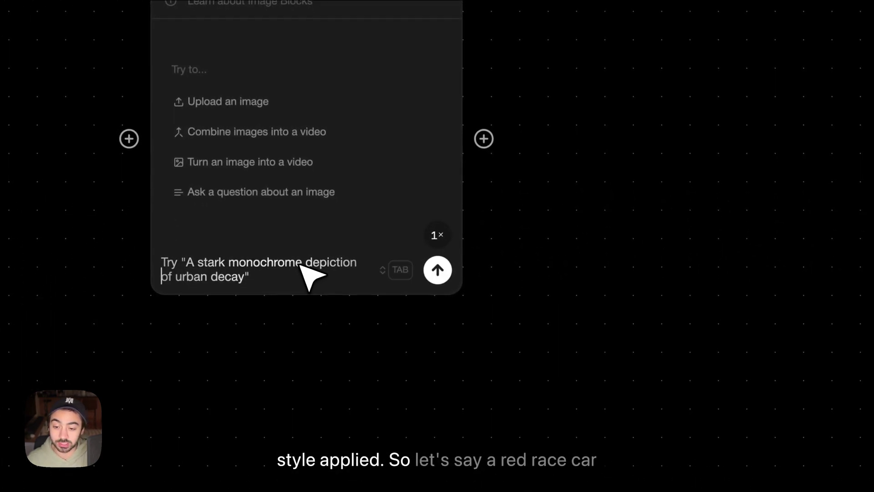
text(a re)
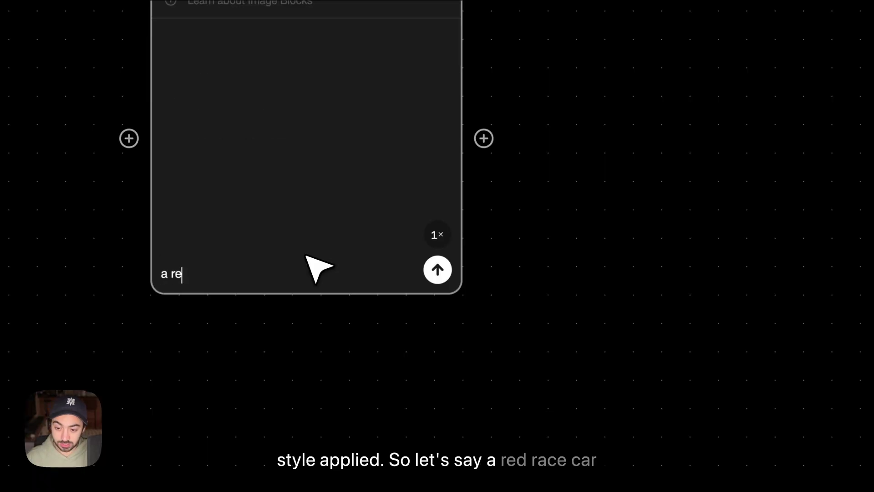
text(d ra)
text(ce)
text(car driving through the city)
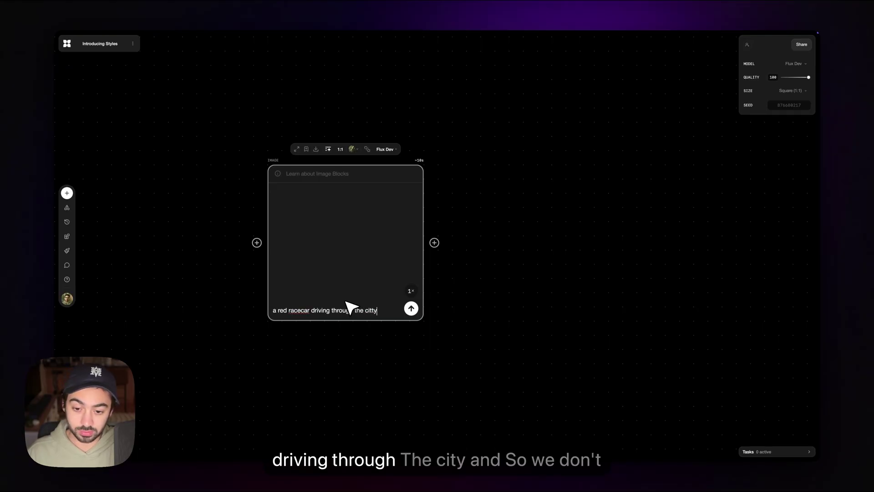
click(410, 308)
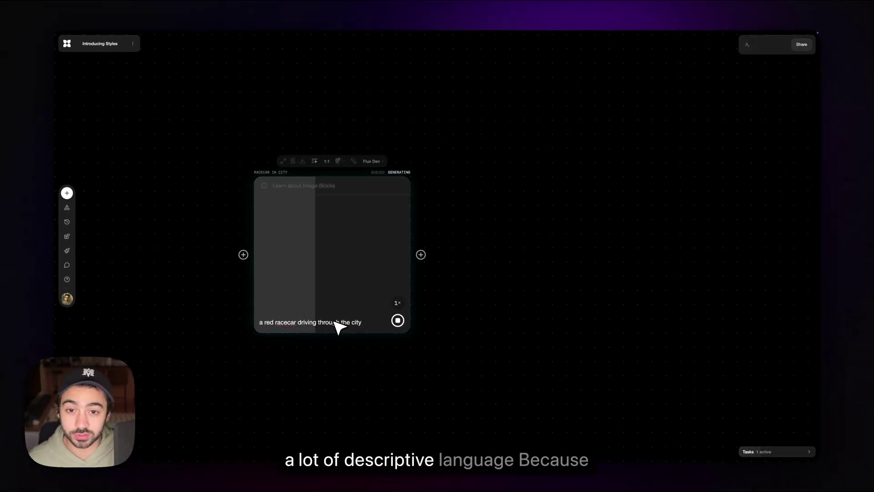
click(338, 161)
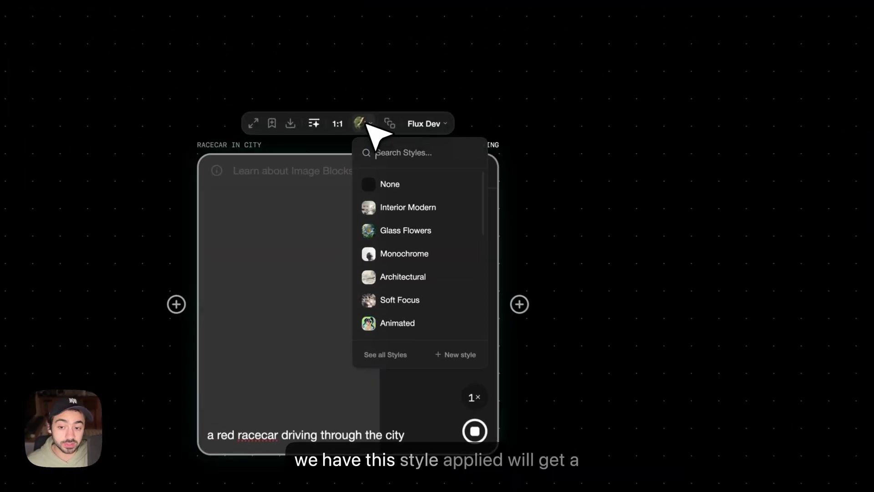
click(615, 267)
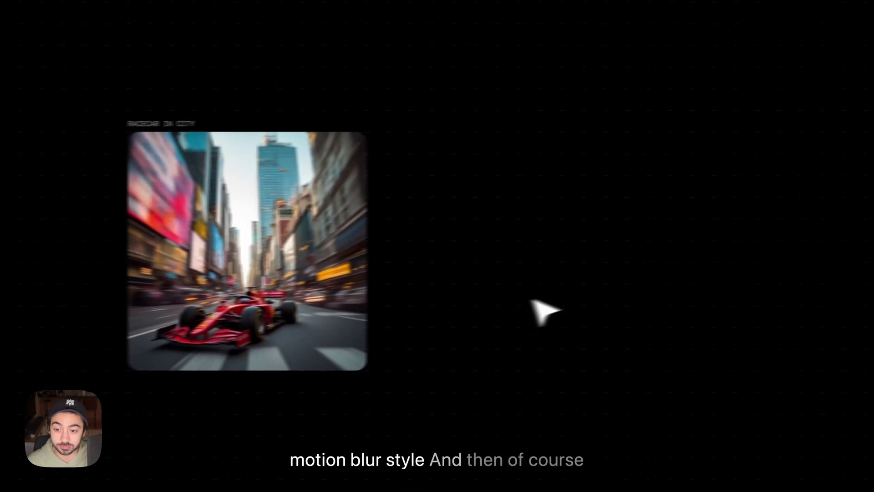
- Connect a new image block to the racecar image and submit 'make the racecar green'
drag(330, 247, 458, 279)
click(499, 177)
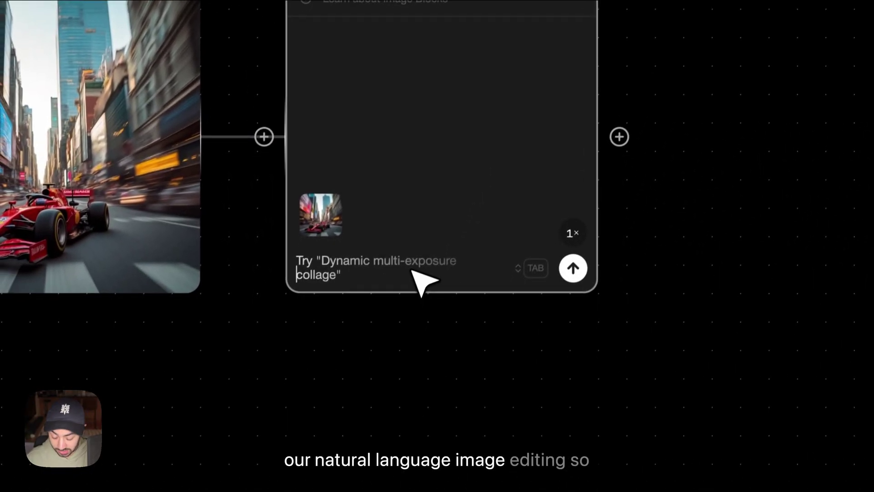
text(make the racecar)
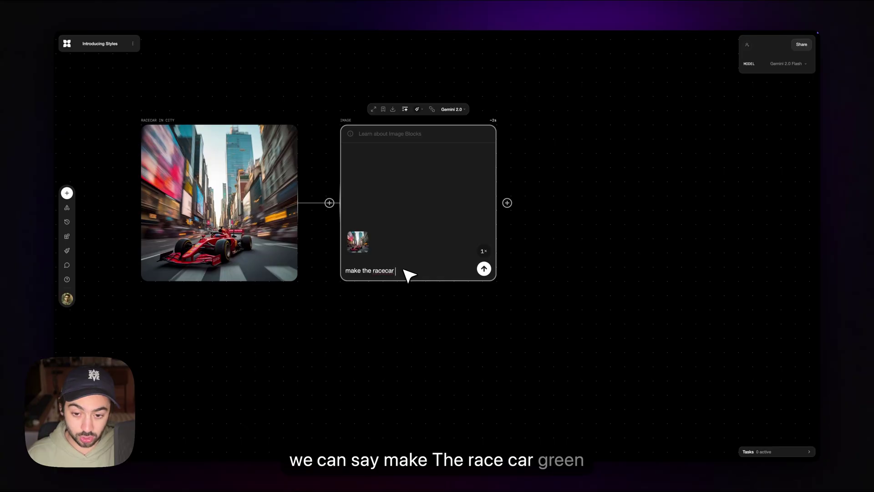
text(een)
key(Return)
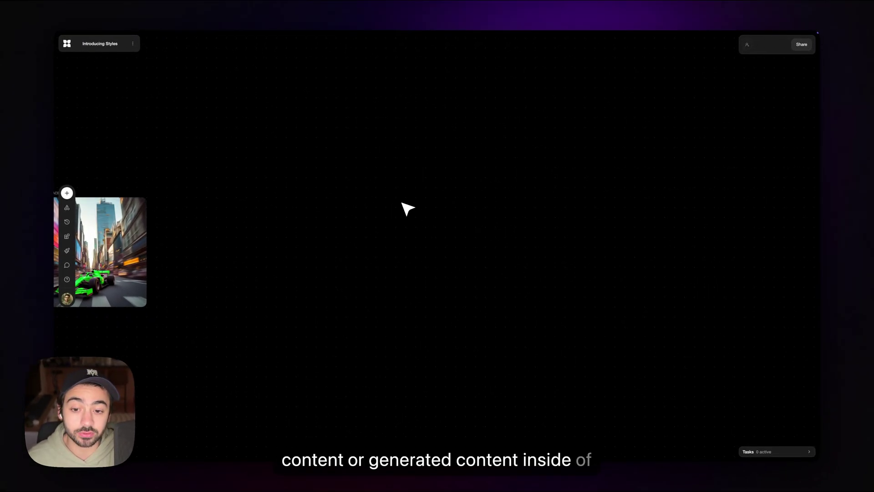
- Add a new image block to the canvas for the aurora prompt
double_click(367, 206)
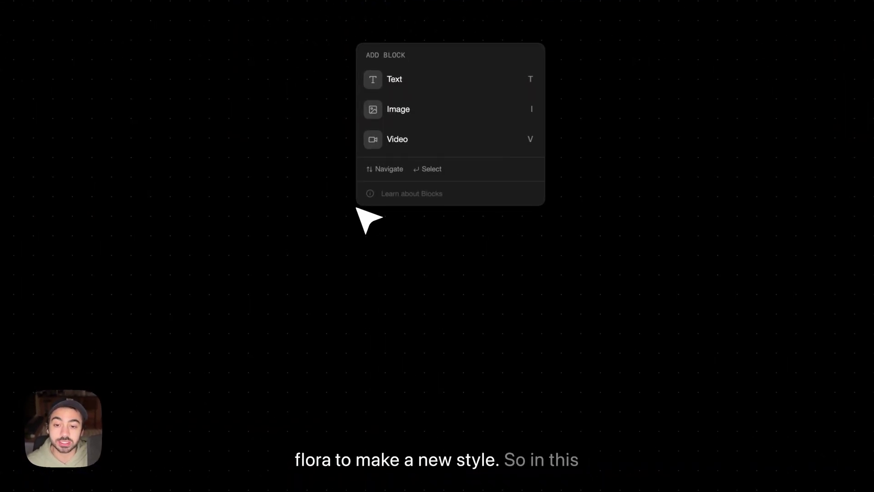
click(418, 110)
text(An ethereal aurora over a snowy landscape)
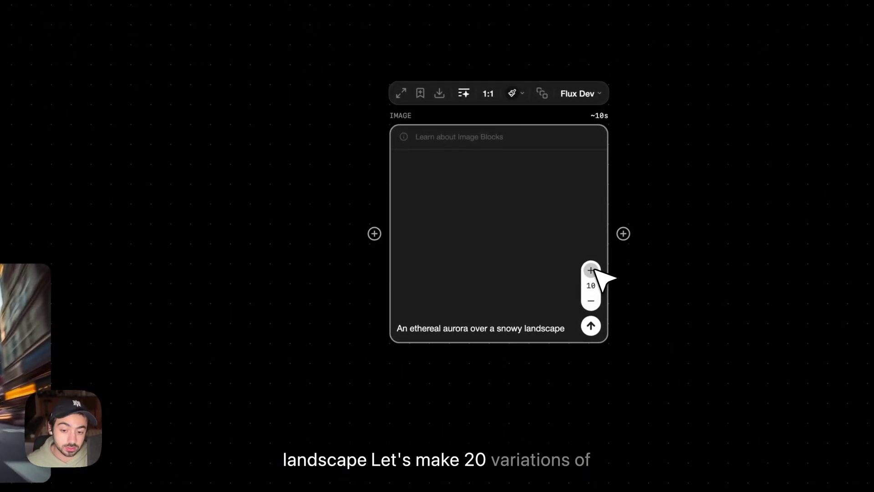
- Send the aurora image block to generate its 20 snowy-landscape images
click(590, 326)
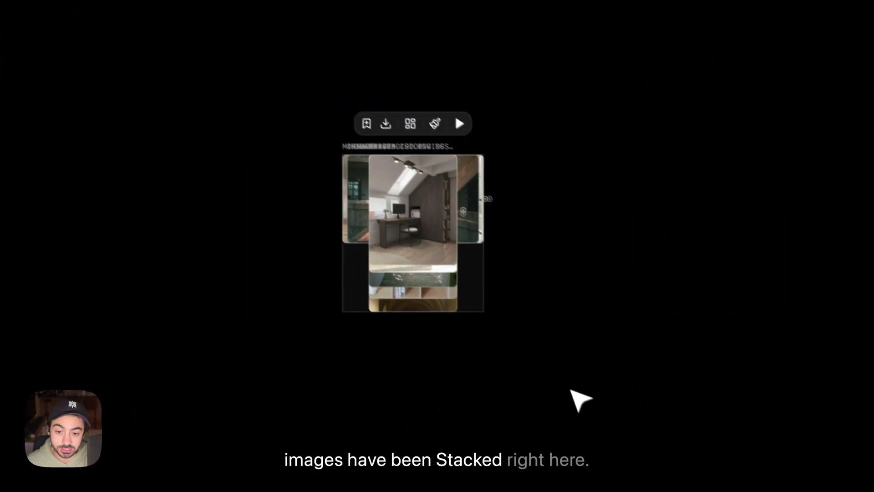
- Arrange all the stacked interior photos with Grid Nodes, then deselect them
drag(564, 388, 267, 116)
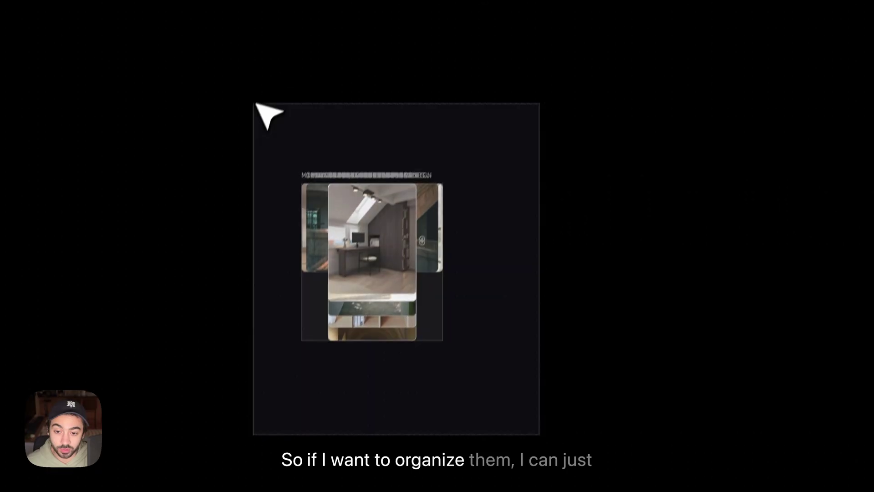
right_click(379, 255)
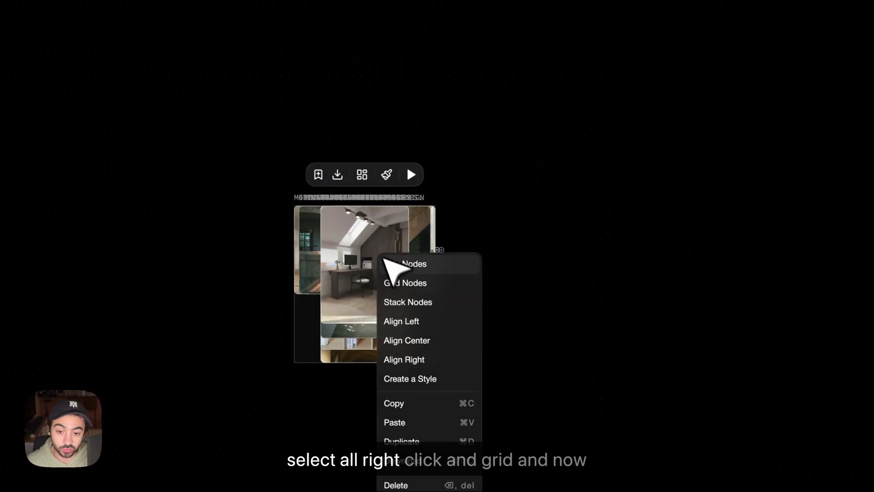
click(415, 289)
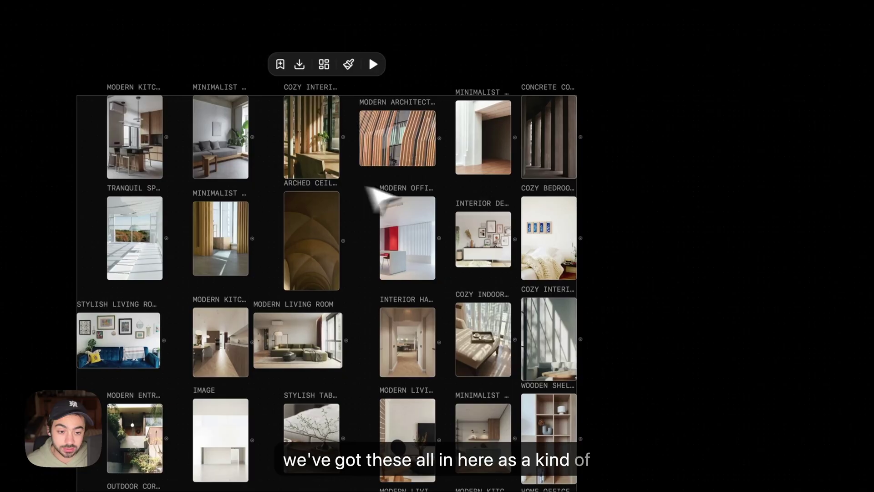
click(642, 226)
scroll(335, 225, up, 5)
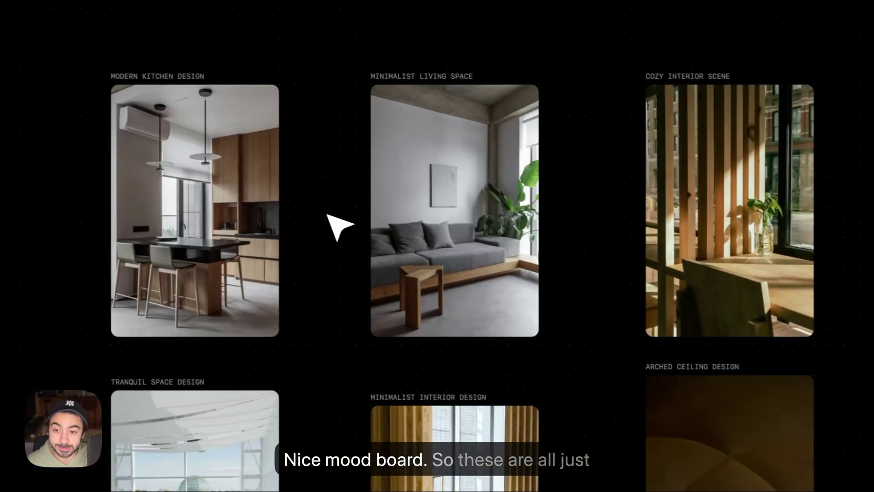
scroll(381, 229, right, 10)
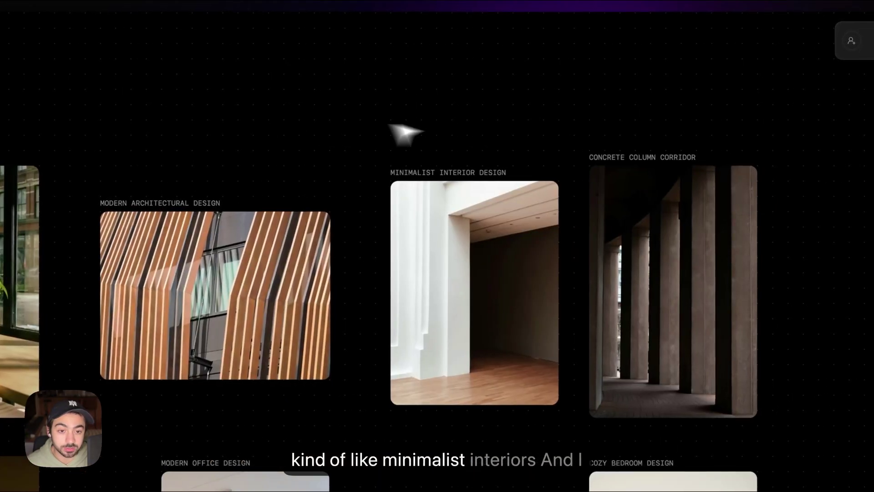
scroll(611, 168, down, 5)
scroll(662, 175, down, 3)
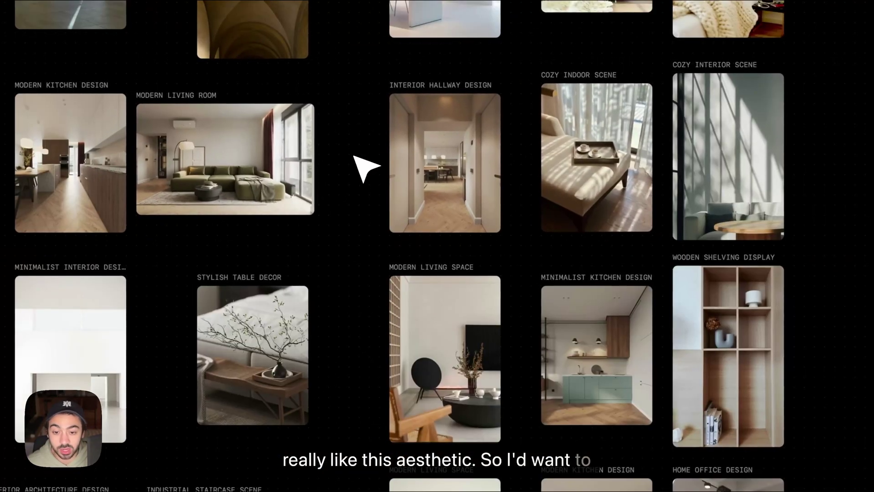
scroll(340, 222, down, 3)
scroll(417, 270, down, 3)
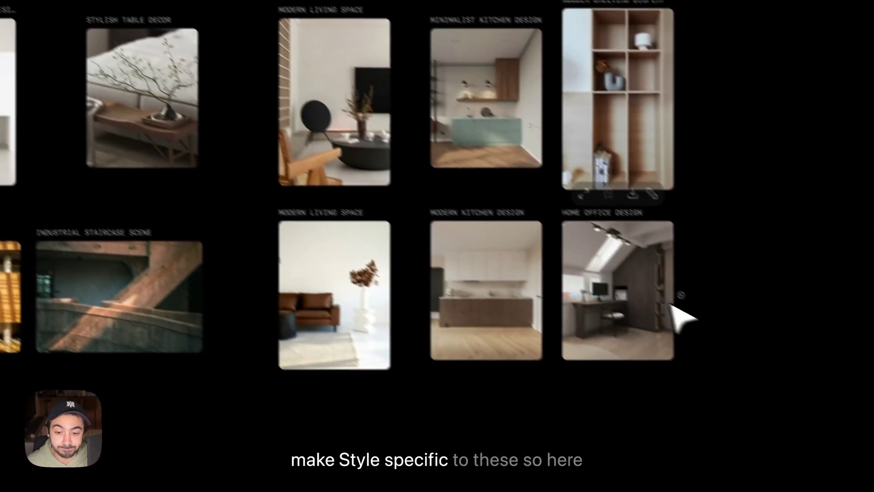
scroll(567, 239, up, 3)
scroll(567, 239, down, 2)
scroll(567, 239, down, 5)
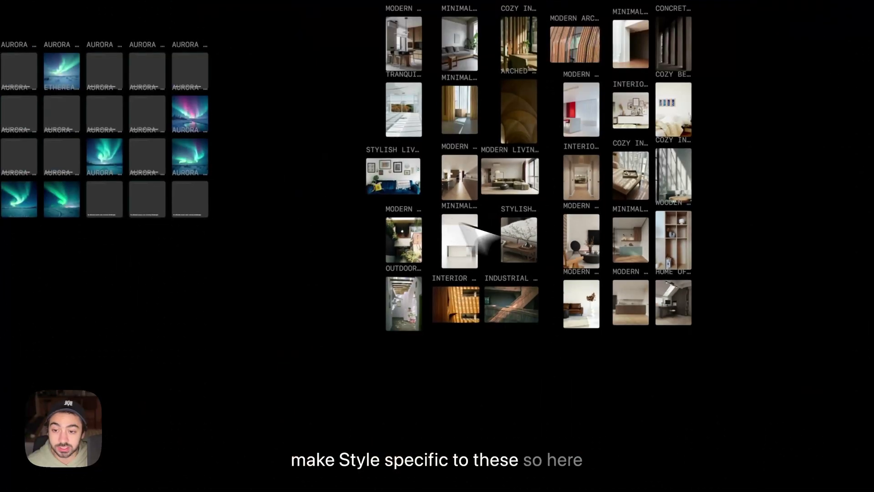
scroll(353, 196, up, 2)
scroll(342, 212, left, 1)
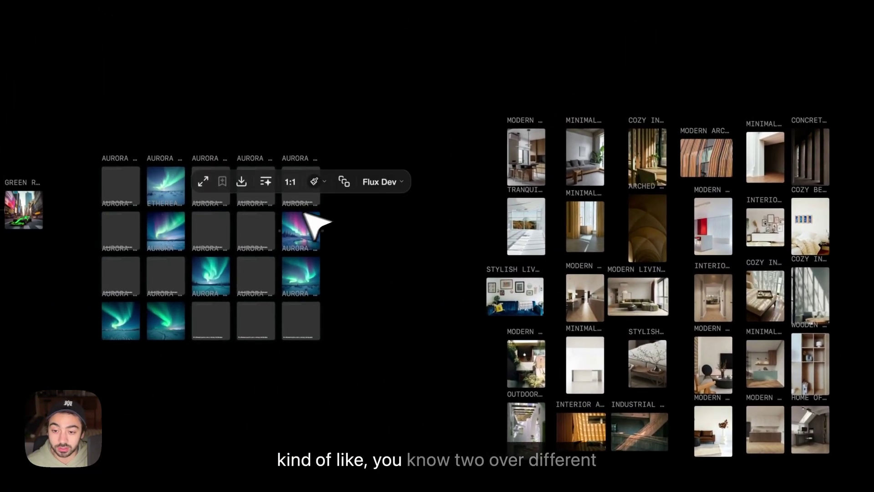
scroll(451, 235, up, 3)
scroll(355, 239, up, 2)
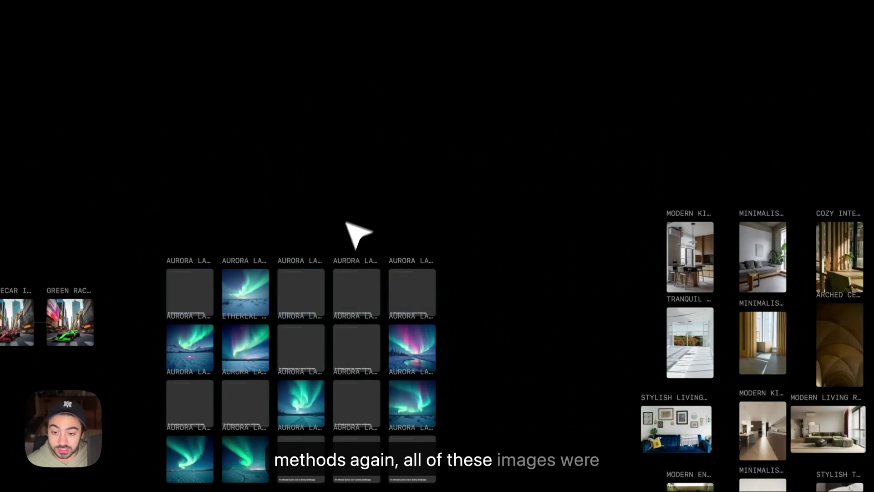
scroll(342, 332, up, 3)
scroll(345, 333, right, 10)
scroll(552, 234, up, 2)
scroll(624, 263, up, 2)
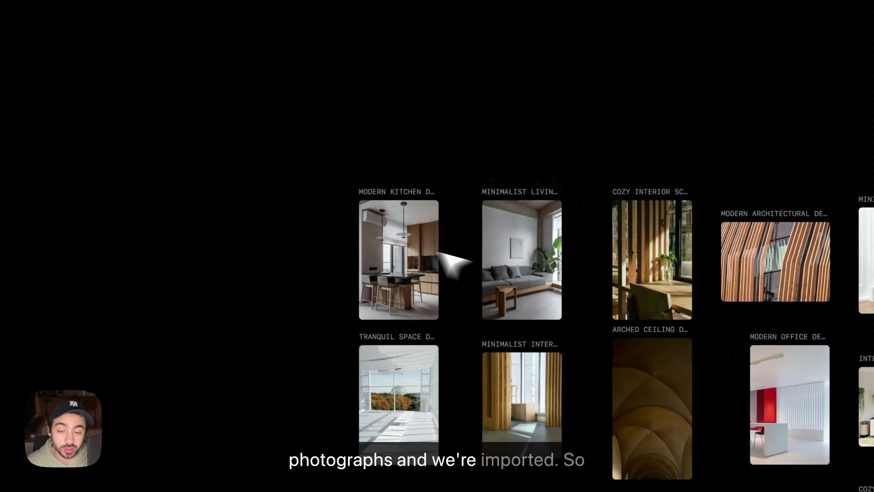
scroll(279, 209, down, 3)
scroll(491, 293, left, 8)
scroll(541, 287, left, 3)
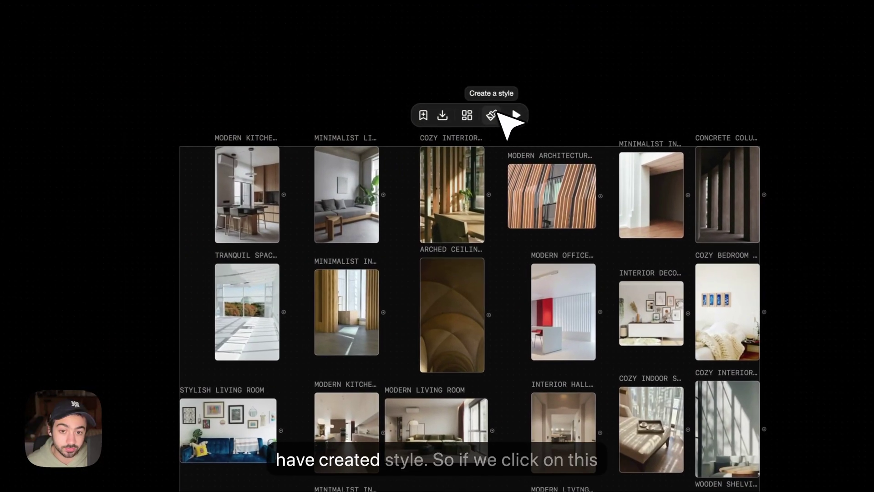
- Start a 'Modern Interior' style from the interior photos, then discard the form unsaved
click(491, 116)
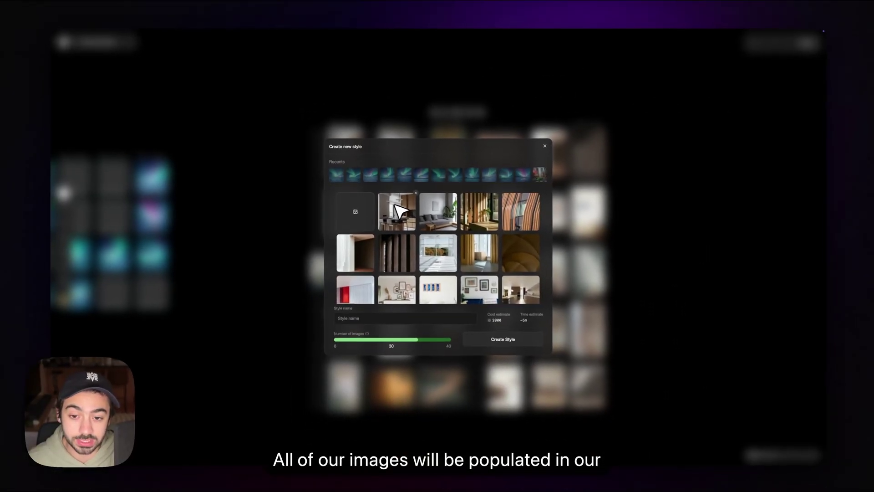
scroll(399, 211, down, 5)
scroll(406, 219, down, 5)
scroll(412, 223, down, 3)
scroll(418, 243, up, 10)
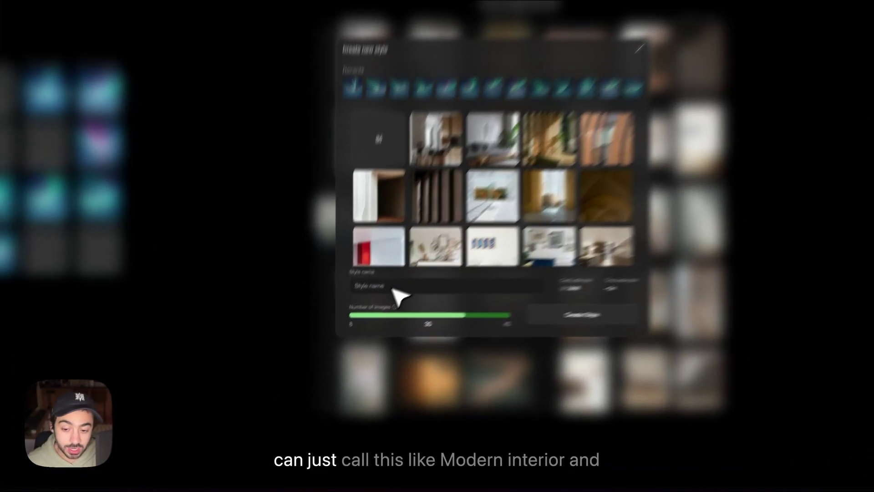
click(362, 317)
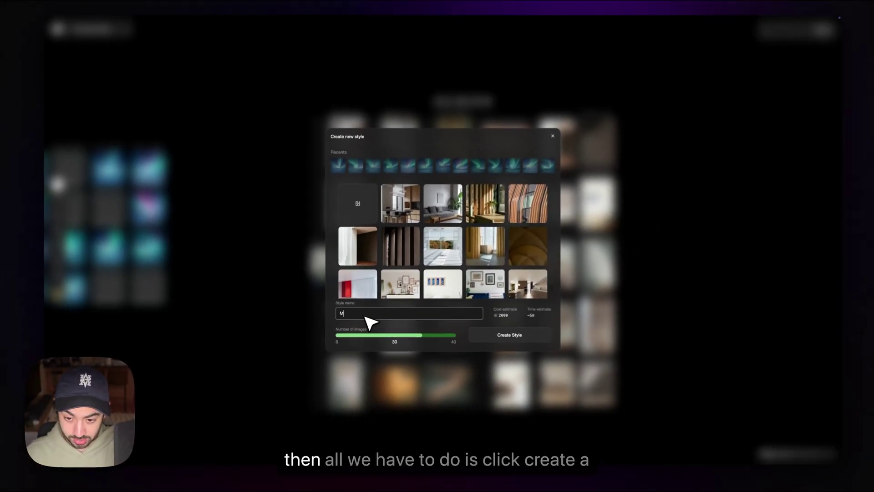
text(Modern Interior)
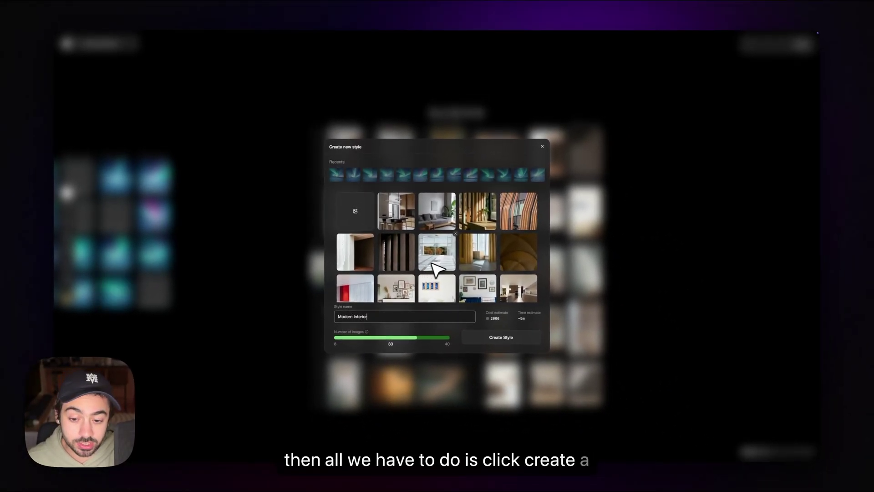
scroll(437, 266, down, 5)
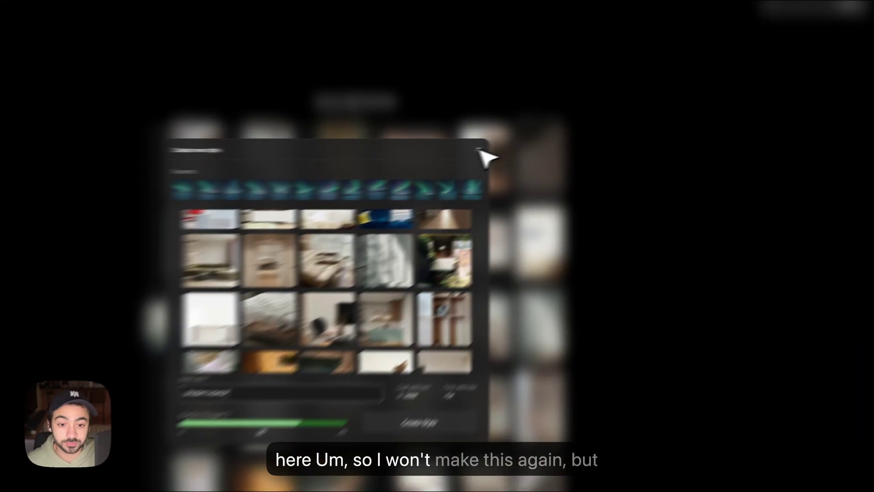
click(541, 146)
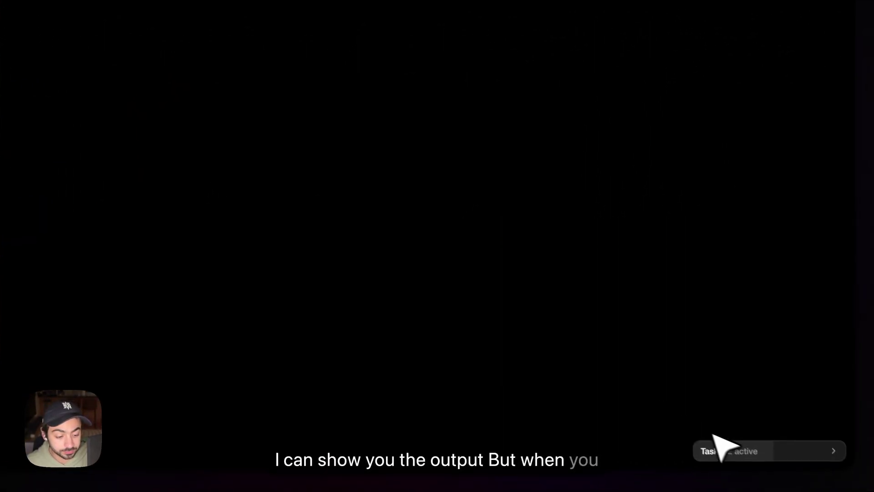
- Show the Tasks list and the My Styles list with Interior Modern and Glass Flowers
click(737, 451)
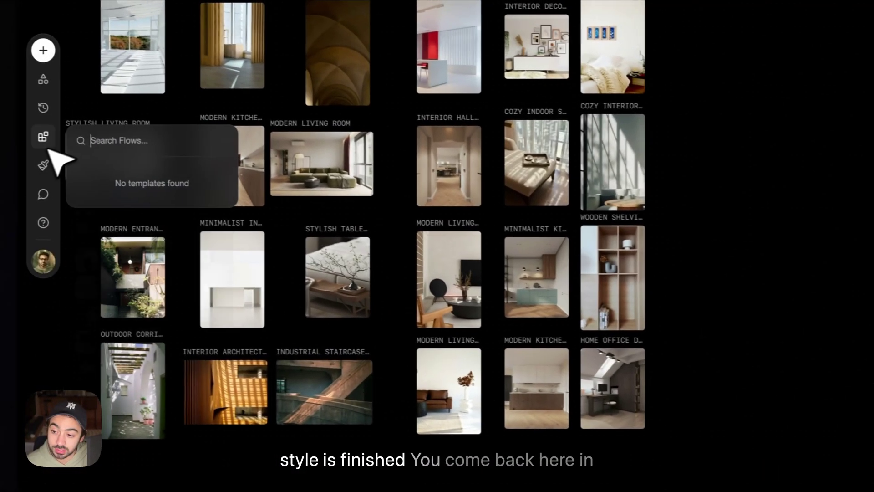
click(57, 164)
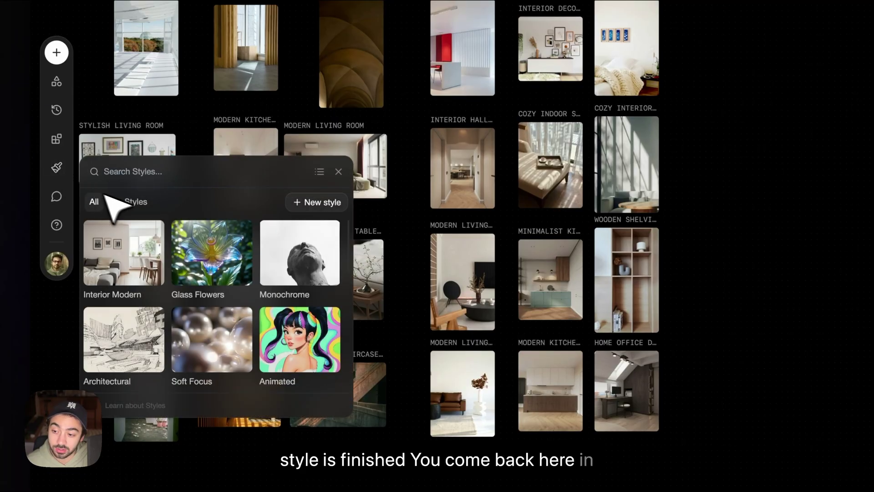
click(128, 202)
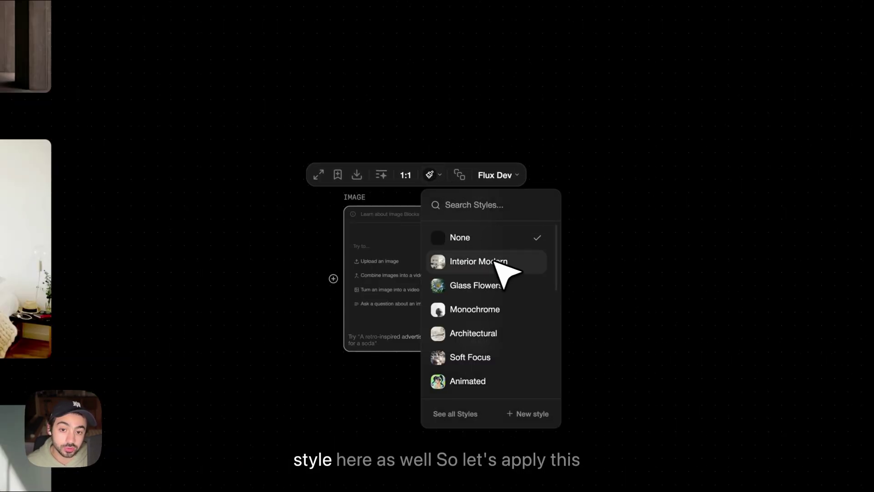
- Apply Interior Modern to the image block and add a second, unstyled image block
click(487, 262)
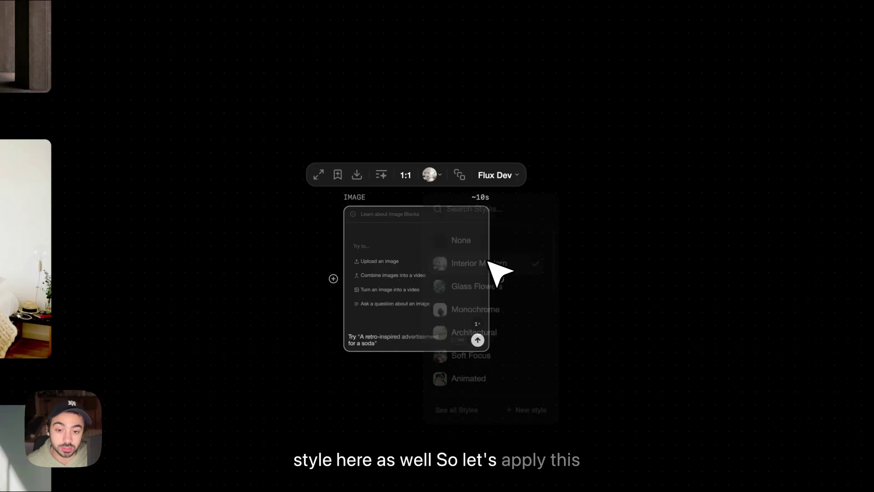
scroll(548, 287, up, 3)
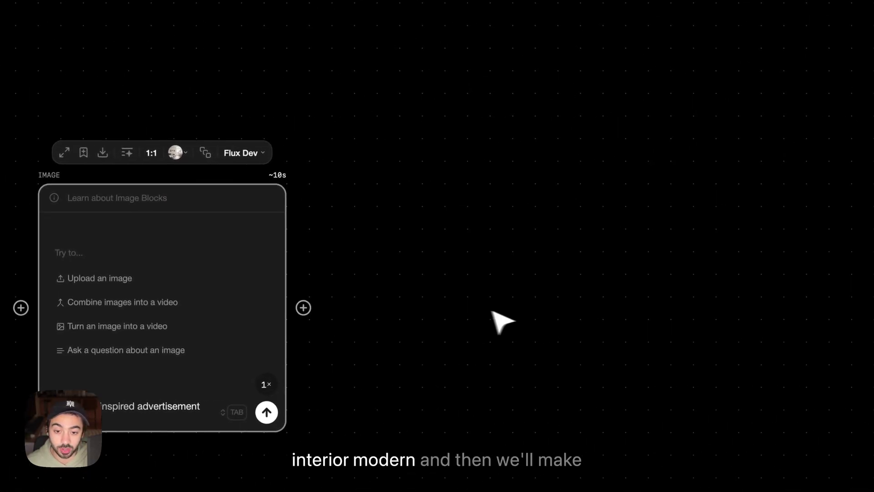
double_click(578, 289)
click(564, 198)
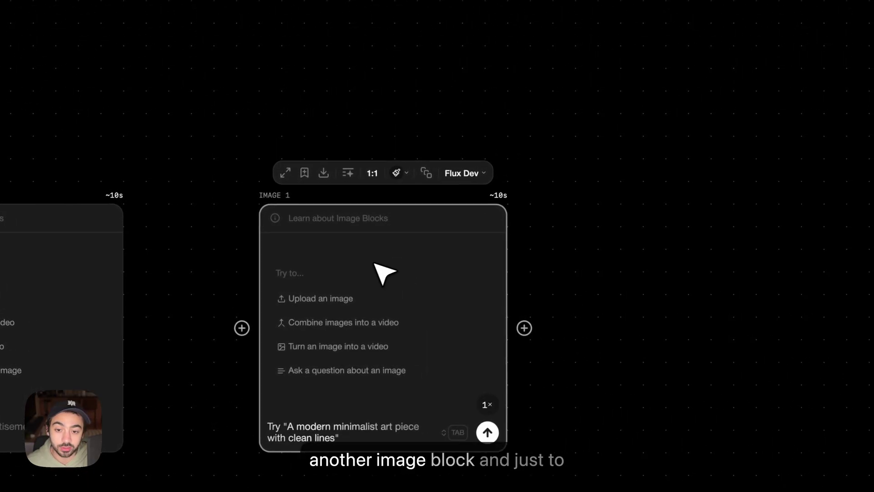
click(615, 276)
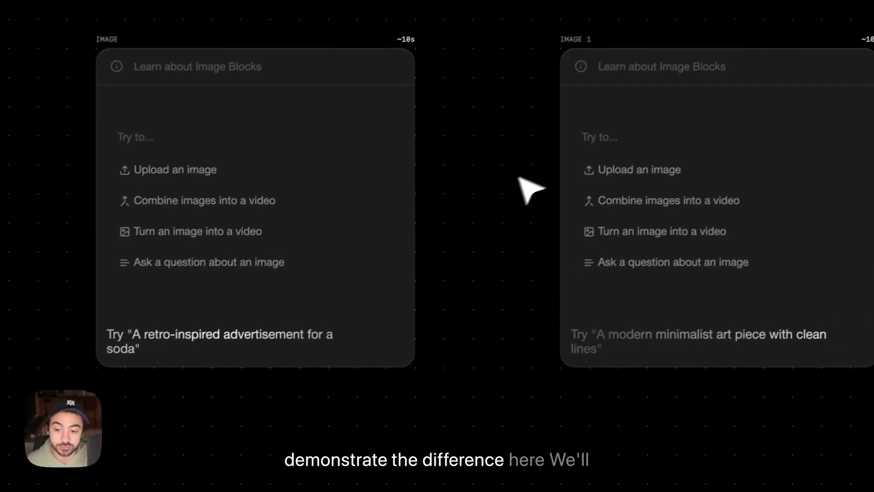
- Prompt both blocks with 'kitchen' and generate them together
click(259, 333)
text(kitchen)
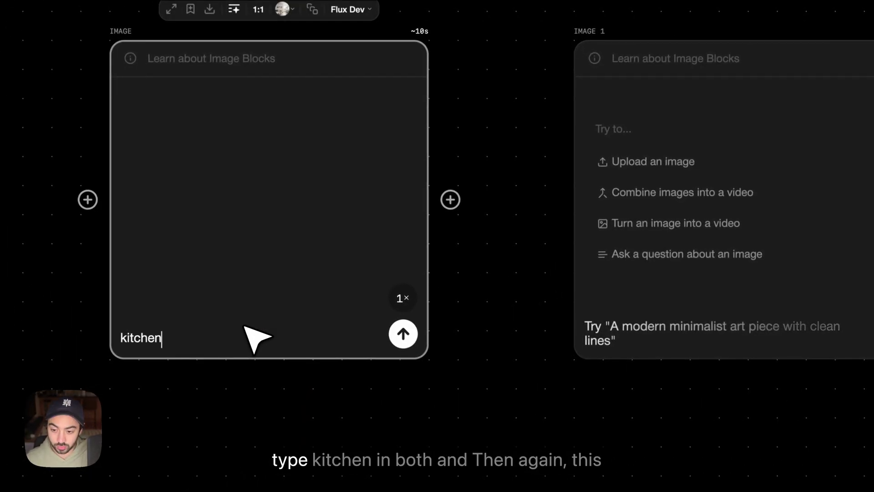
click(533, 244)
text(kitchen)
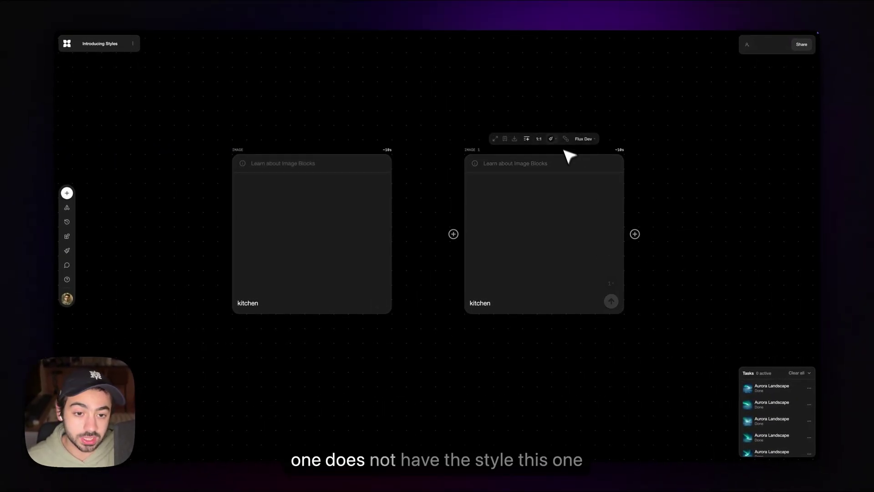
click(318, 140)
click(149, 177)
drag(205, 116, 565, 307)
key(Return)
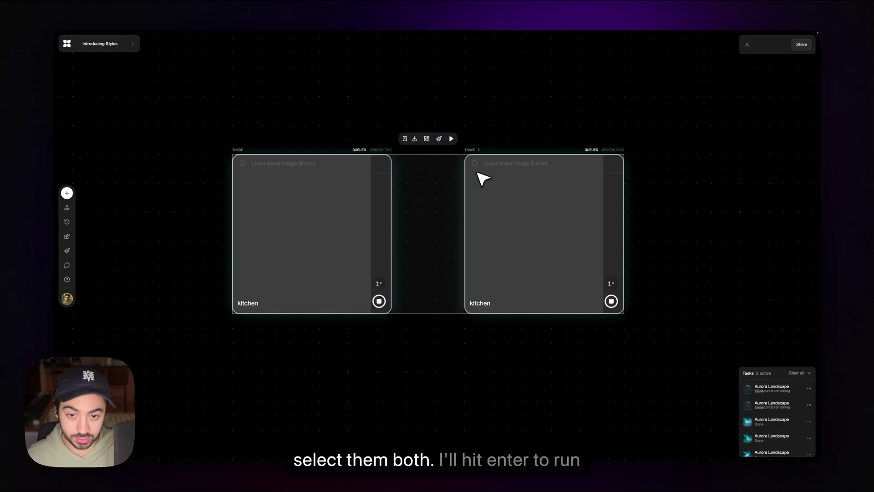
- Deselect the blocks and wait for both kitchen images to finish generating
click(562, 127)
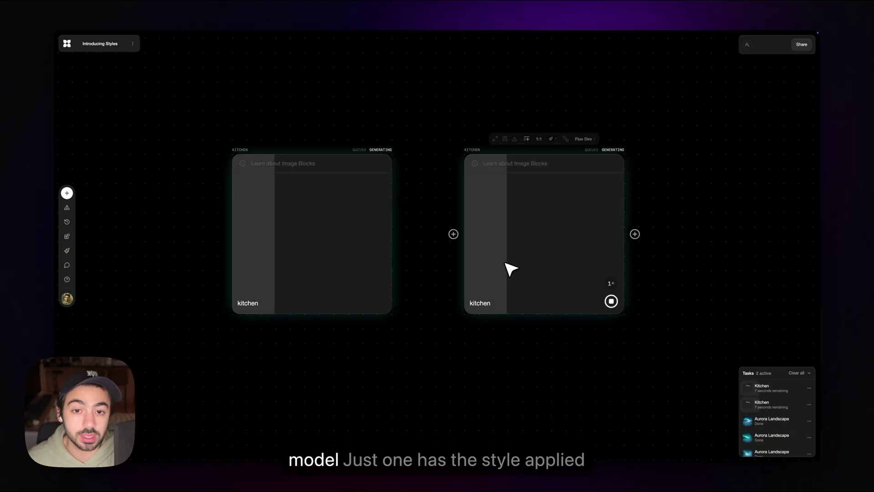
mouse_move(312, 229)
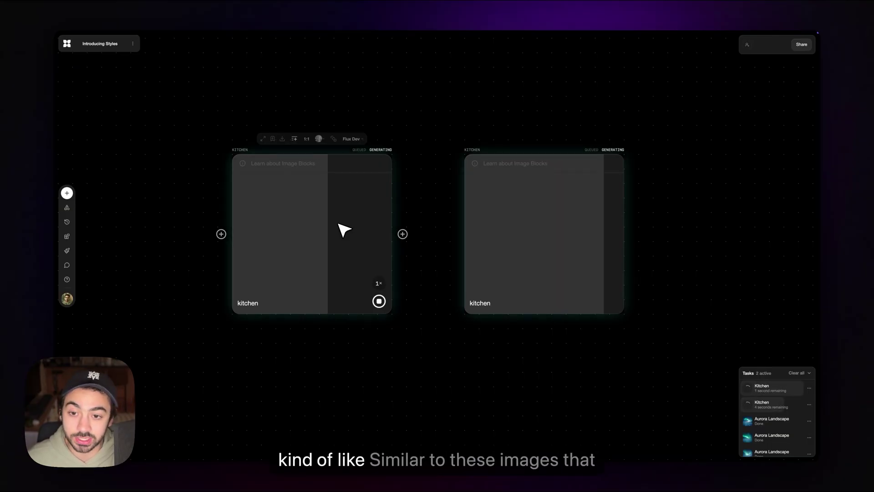
scroll(361, 289, left, 5)
scroll(430, 280, down, 3)
scroll(305, 247, right, 5)
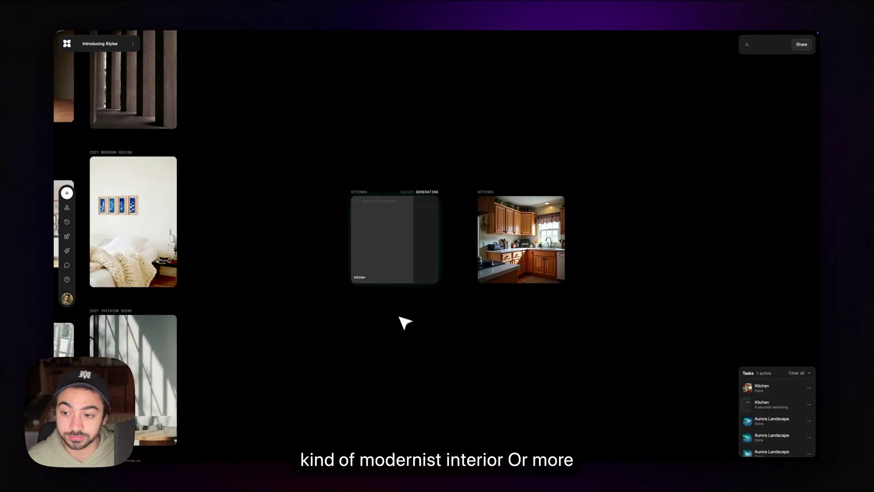
scroll(409, 336, right, 3)
scroll(416, 275, up, 3)
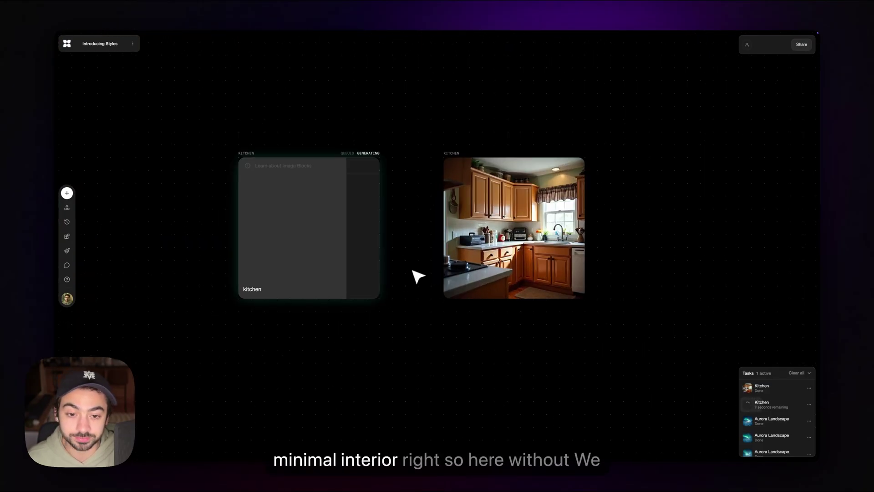
scroll(405, 259, up, 2)
scroll(405, 260, up, 2)
scroll(478, 266, up, 1)
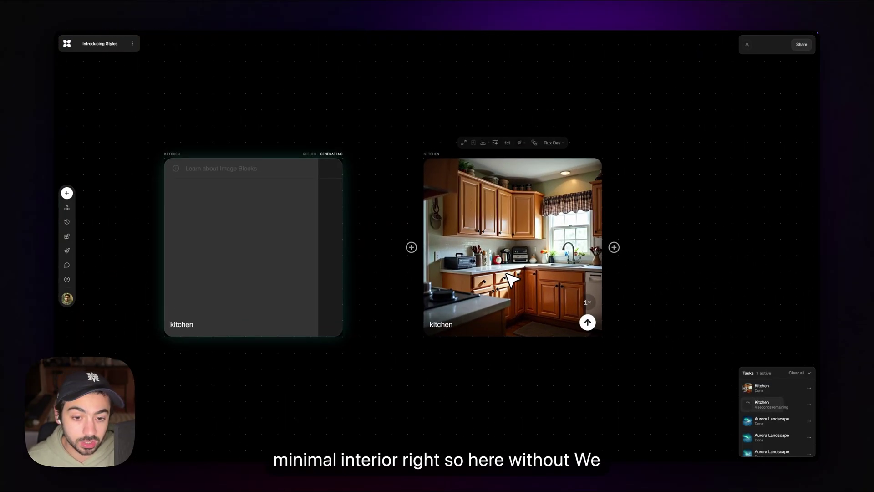
scroll(526, 278, up, 1)
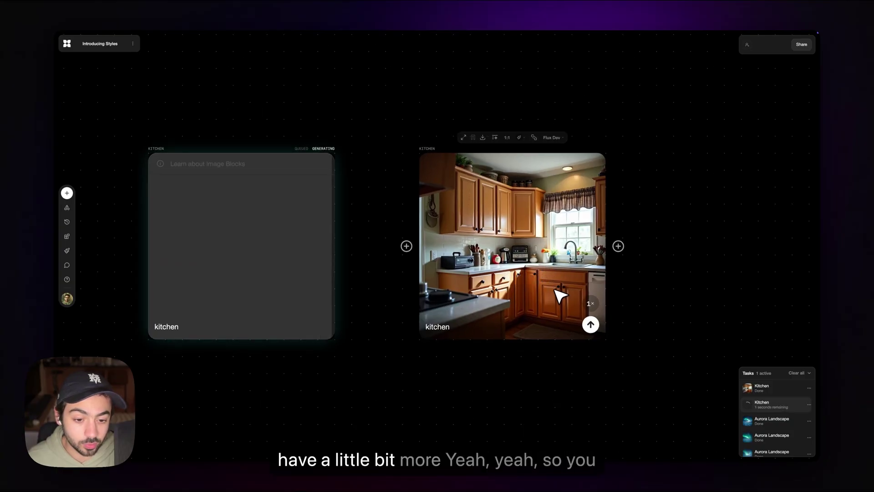
scroll(443, 236, left, 2)
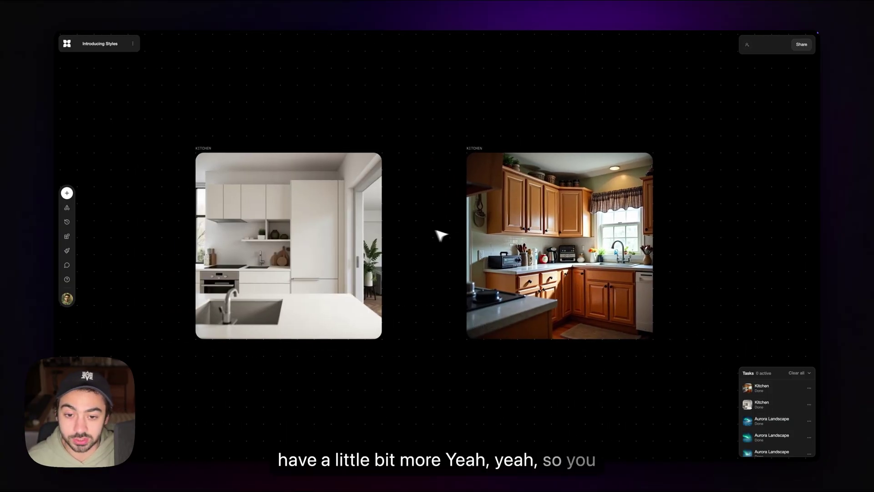
scroll(436, 234, up, 1)
scroll(433, 228, down, 1)
scroll(357, 235, up, 1)
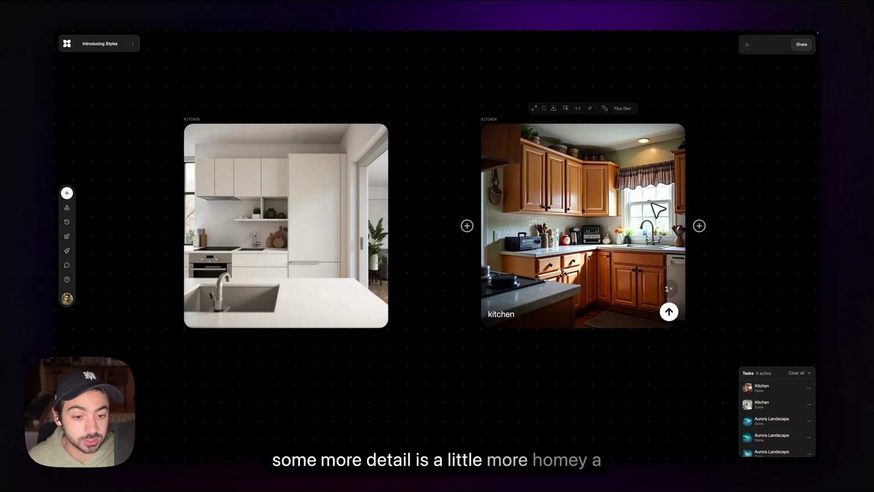
scroll(419, 205, left, 1)
scroll(418, 205, down, 2)
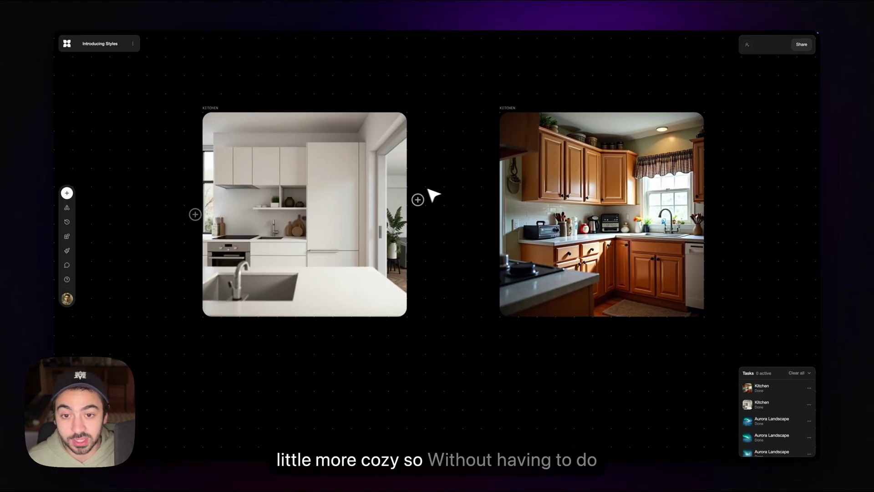
click(245, 302)
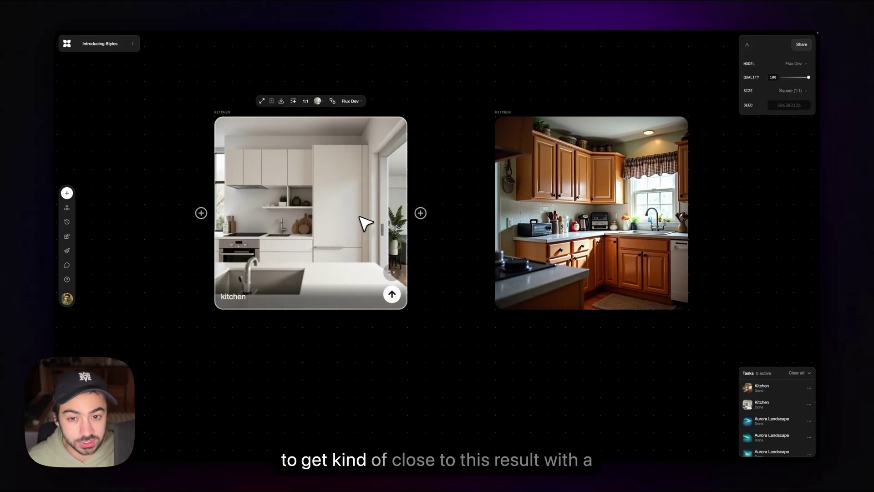
click(451, 260)
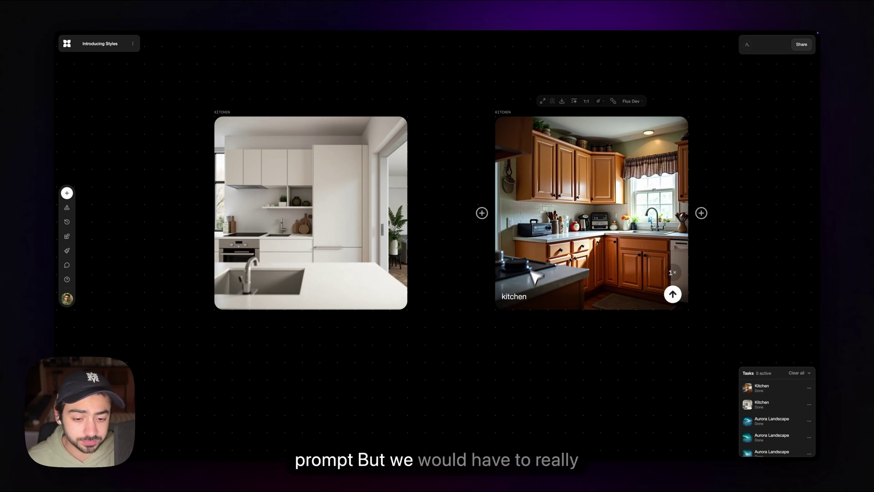
click(531, 303)
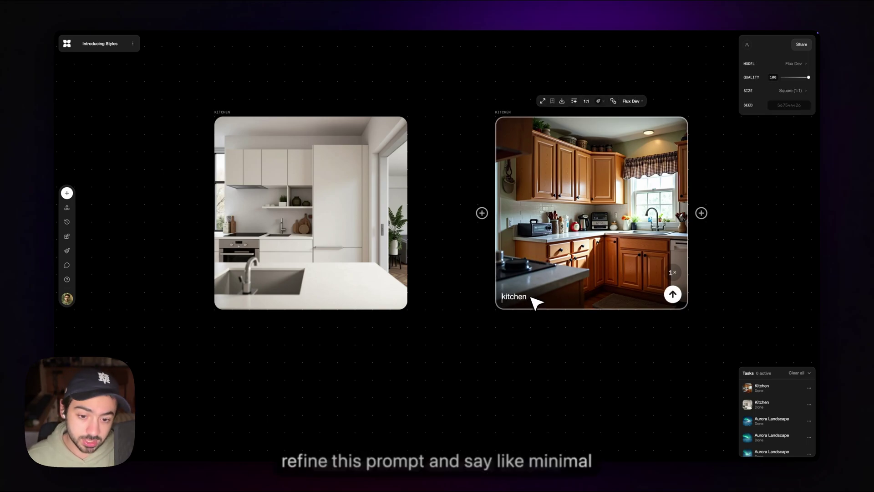
click(449, 351)
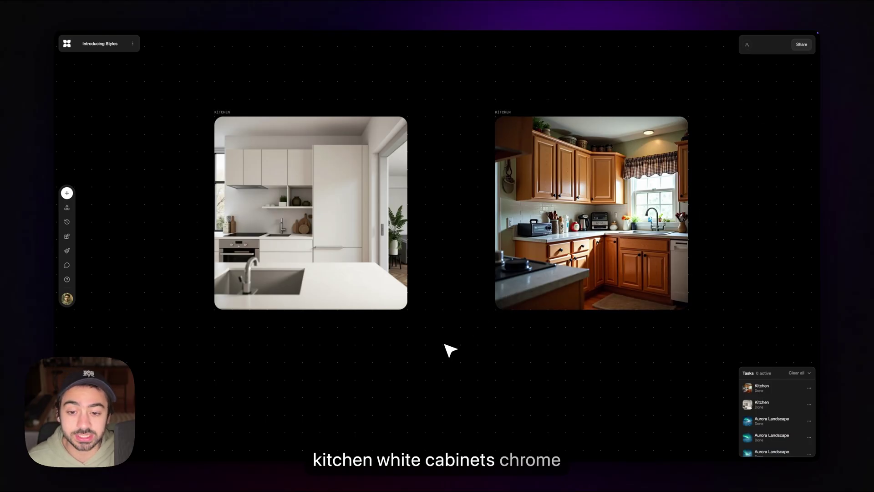
scroll(449, 350, right, 1)
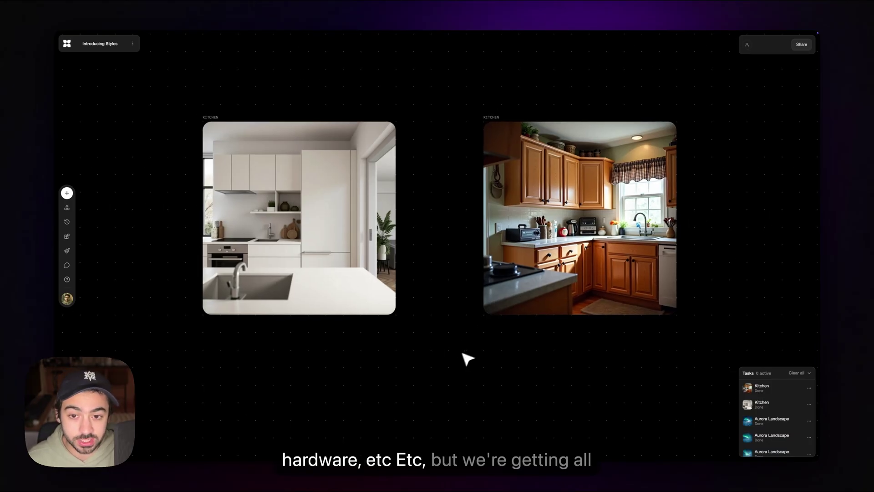
click(320, 199)
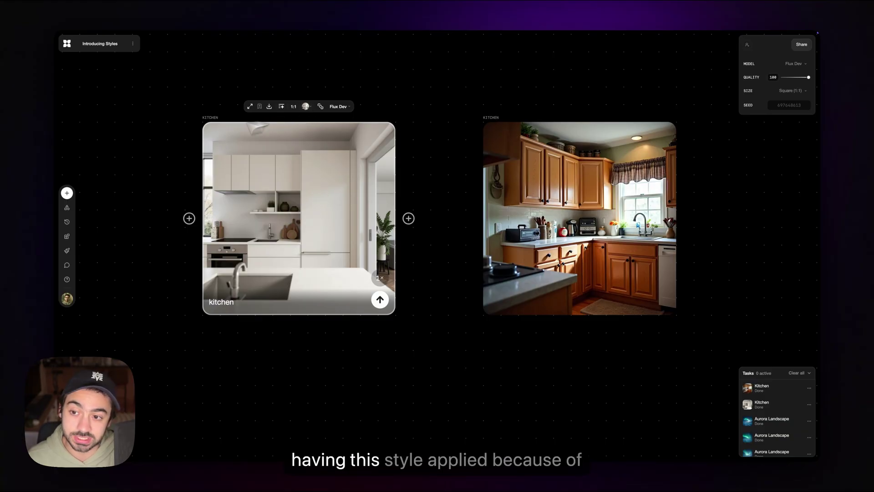
scroll(406, 177, down, 2)
scroll(302, 179, down, 5)
scroll(453, 193, left, 5)
scroll(455, 193, down, 1)
scroll(327, 189, down, 3)
scroll(435, 283, right, 2)
scroll(381, 201, up, 3)
scroll(381, 201, up, 3)
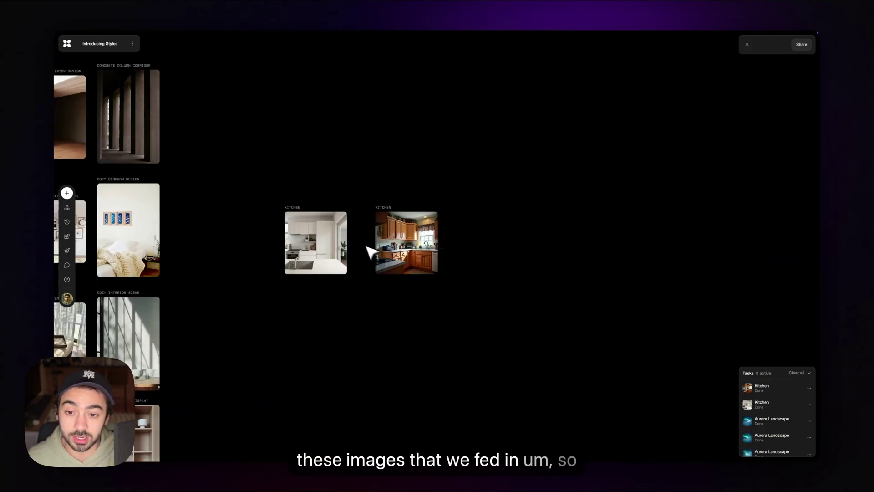
scroll(366, 250, left, 1)
scroll(390, 224, up, 3)
scroll(396, 238, up, 1)
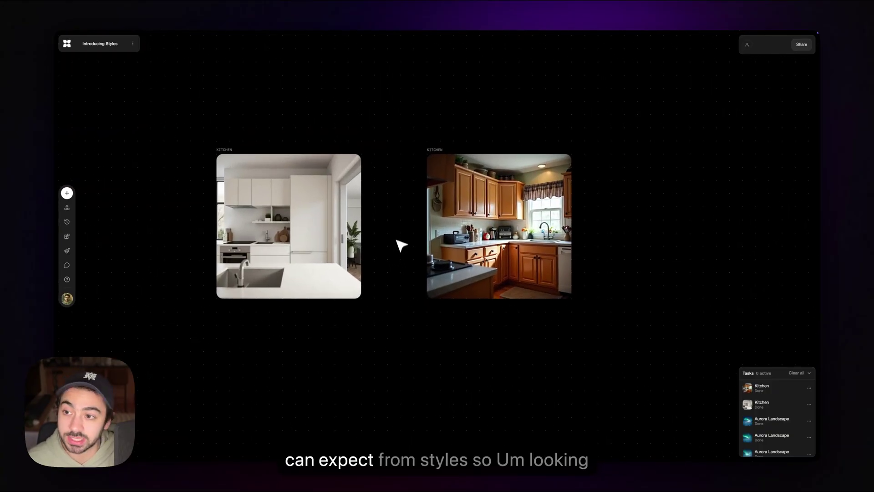
scroll(403, 239, up, 2)
scroll(413, 236, left, 2)
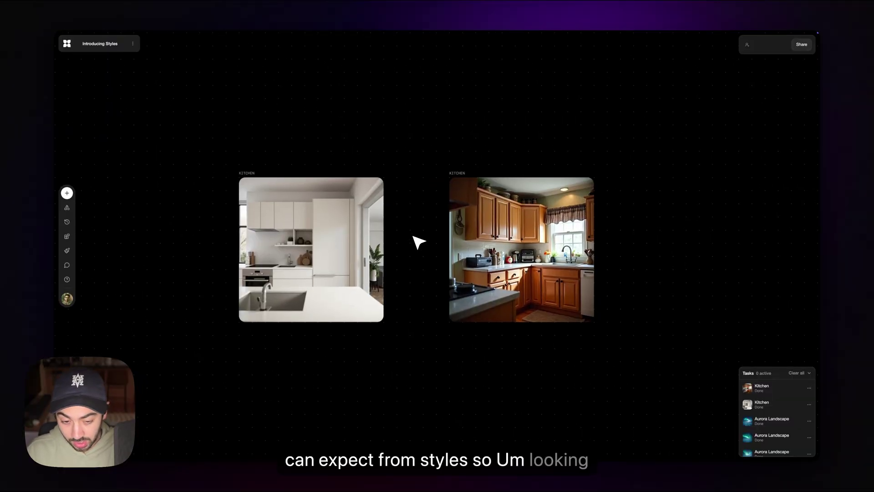